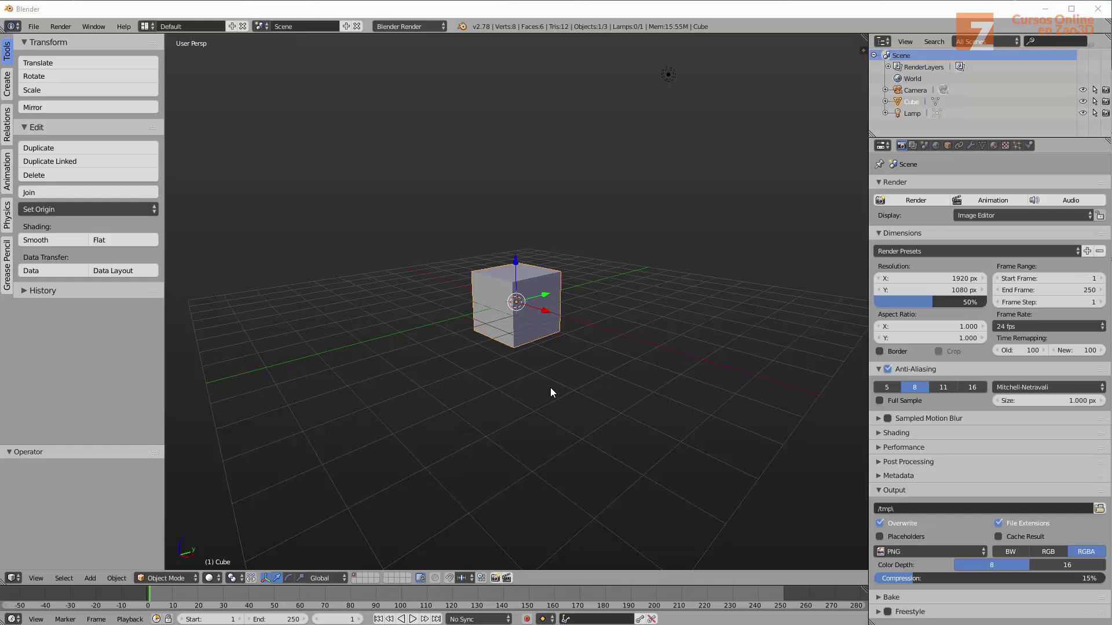
Step: Enter Edit Mode in face-select mode and select the cube's right face
scroll(550, 388, up, 3)
scroll(539, 358, up, 1)
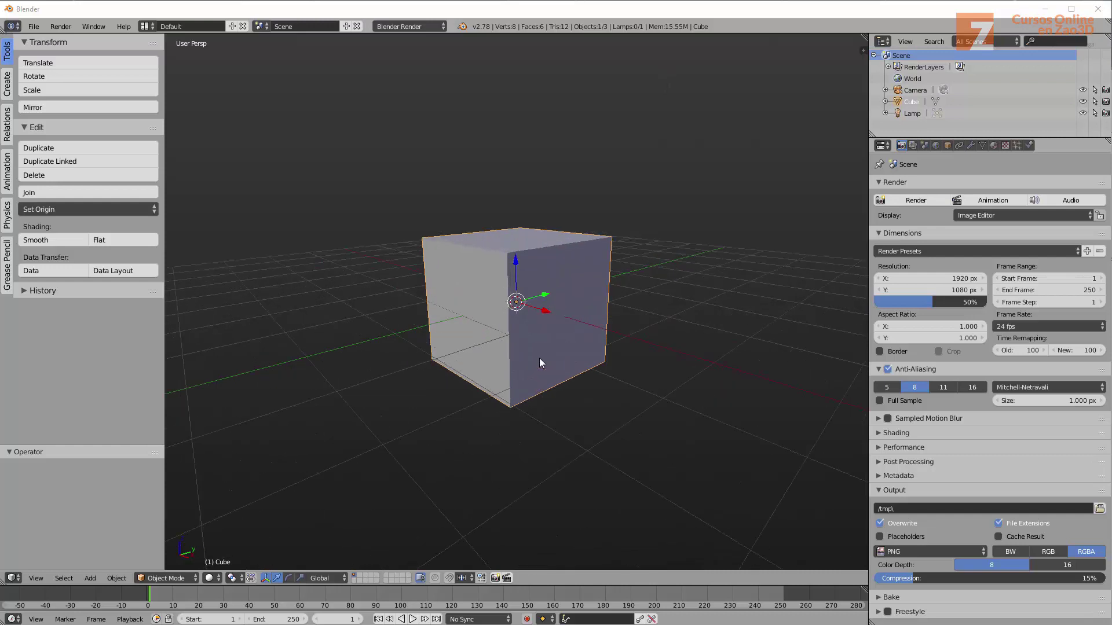
mouse_move(432, 376)
middle_down()
mouse_move(505, 384)
mouse_move(445, 384)
middle_up()
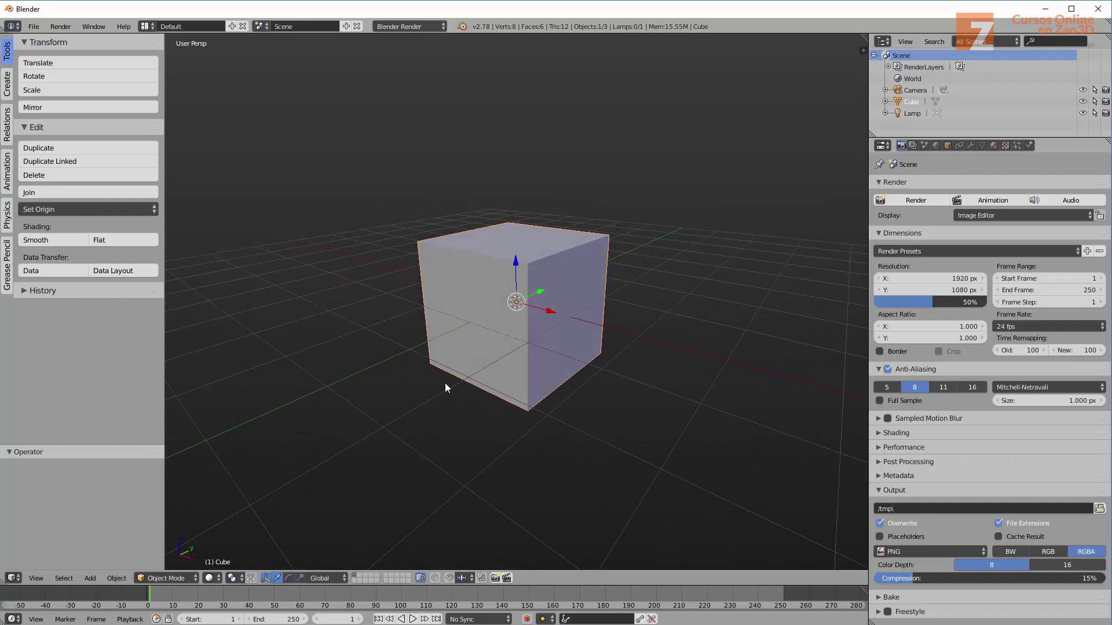
key(Tab)
key(Tab)
key(Tab)
key(ctrl+Tab)
click(564, 318)
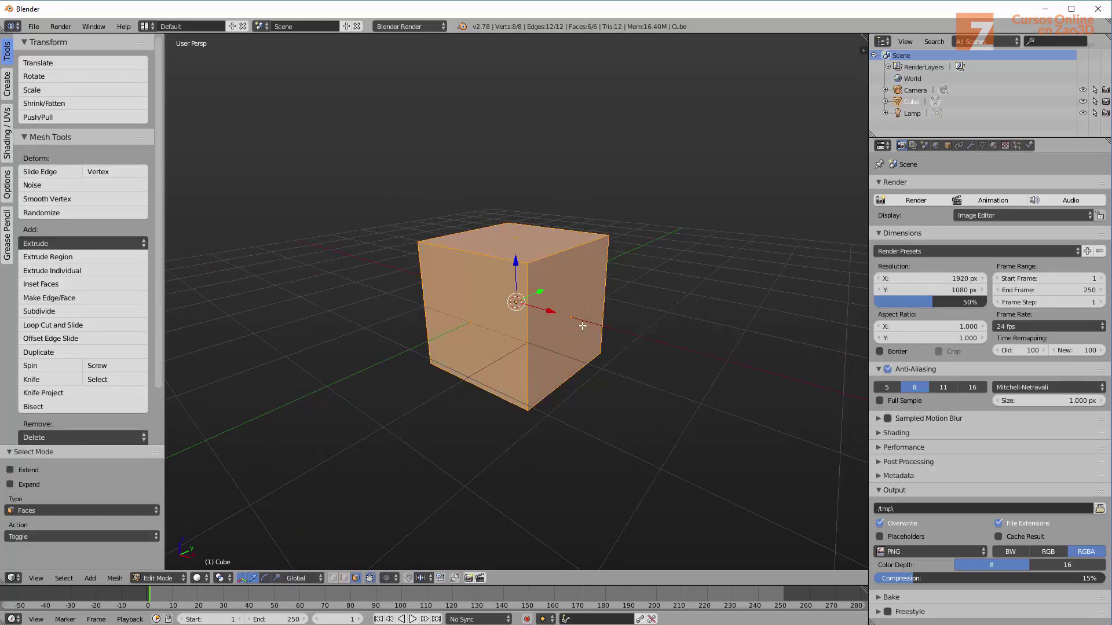
right_click(582, 326)
Step: Slide the right face along X by -0.797 in wireframe view
drag(608, 331, 674, 355)
key(z)
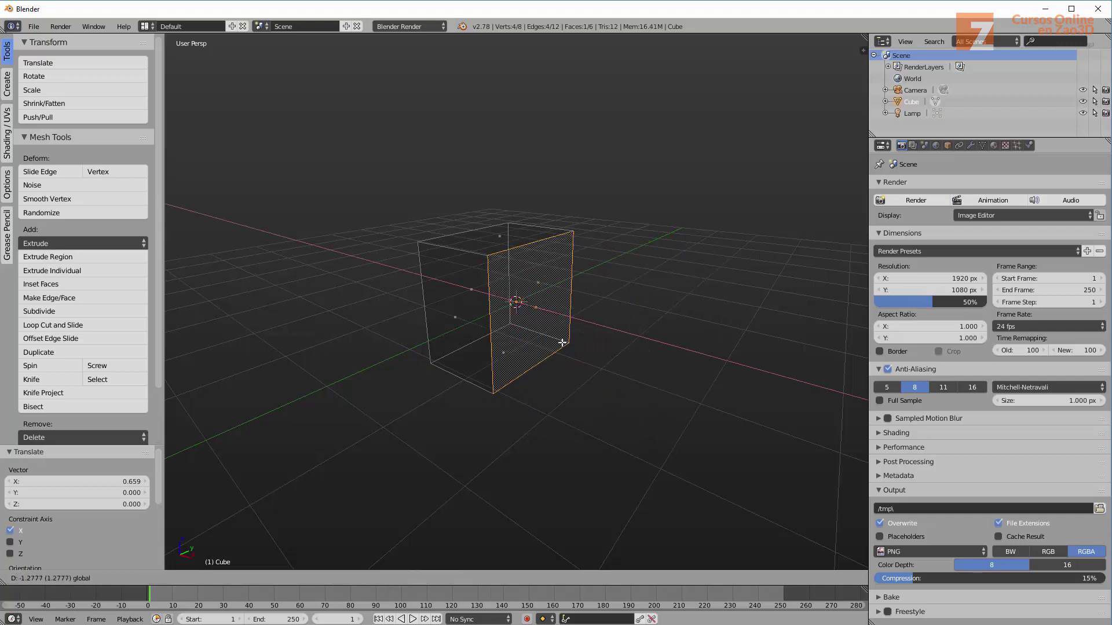
mouse_move(674, 355)
mouse_down()
mouse_move(673, 387)
mouse_move(641, 377)
mouse_up()
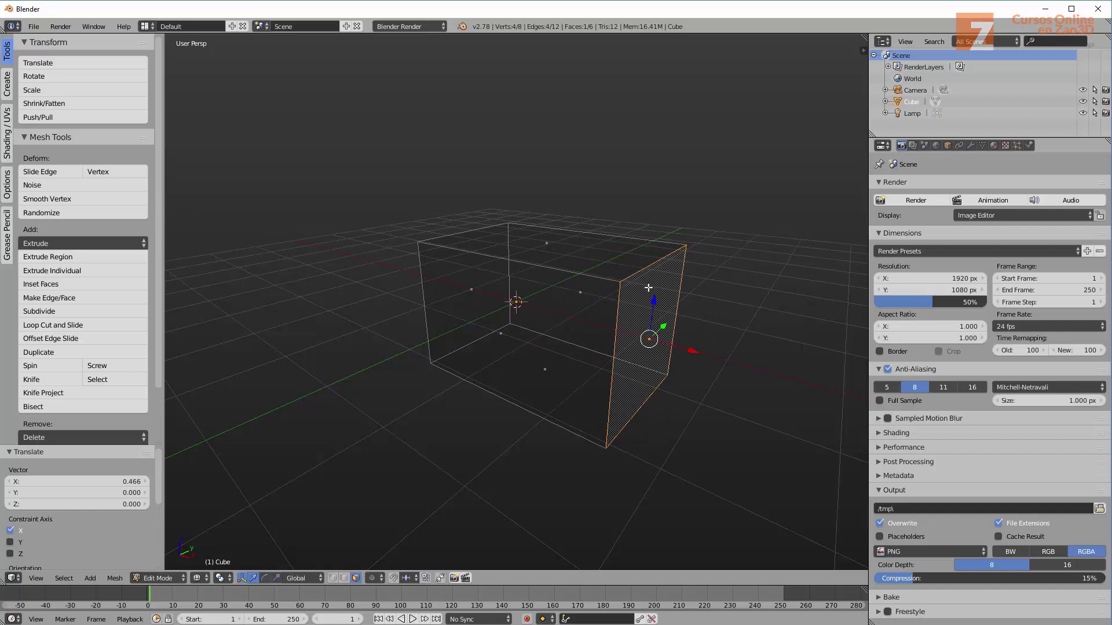
drag(692, 351, 637, 337)
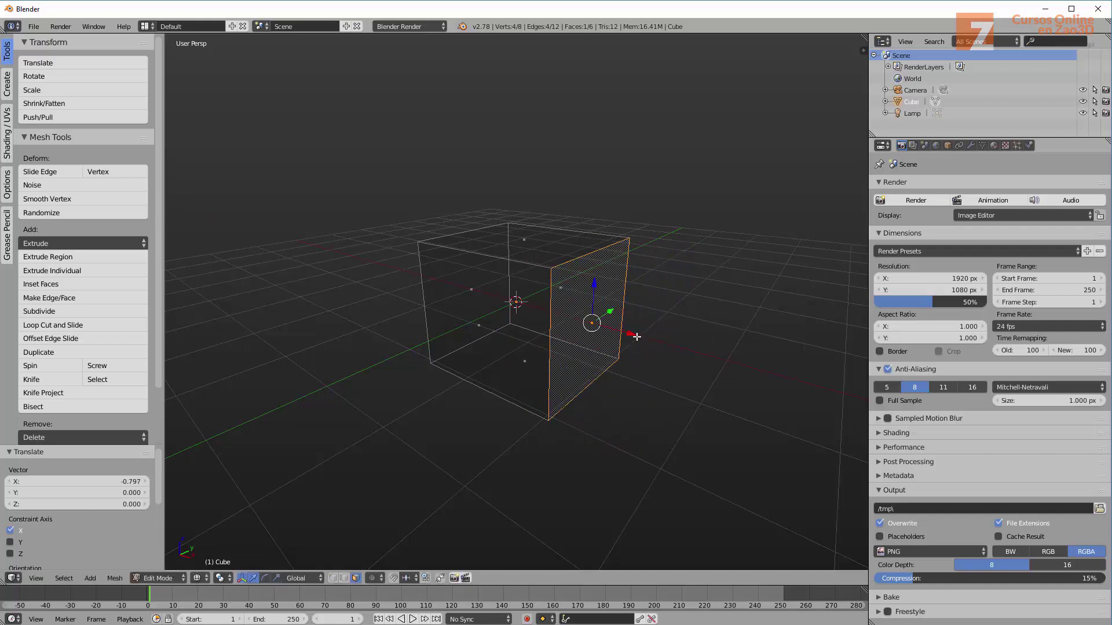
Step: Extrude the right face outward into a second box section, giving 12 vertices and 10 faces
key(e)
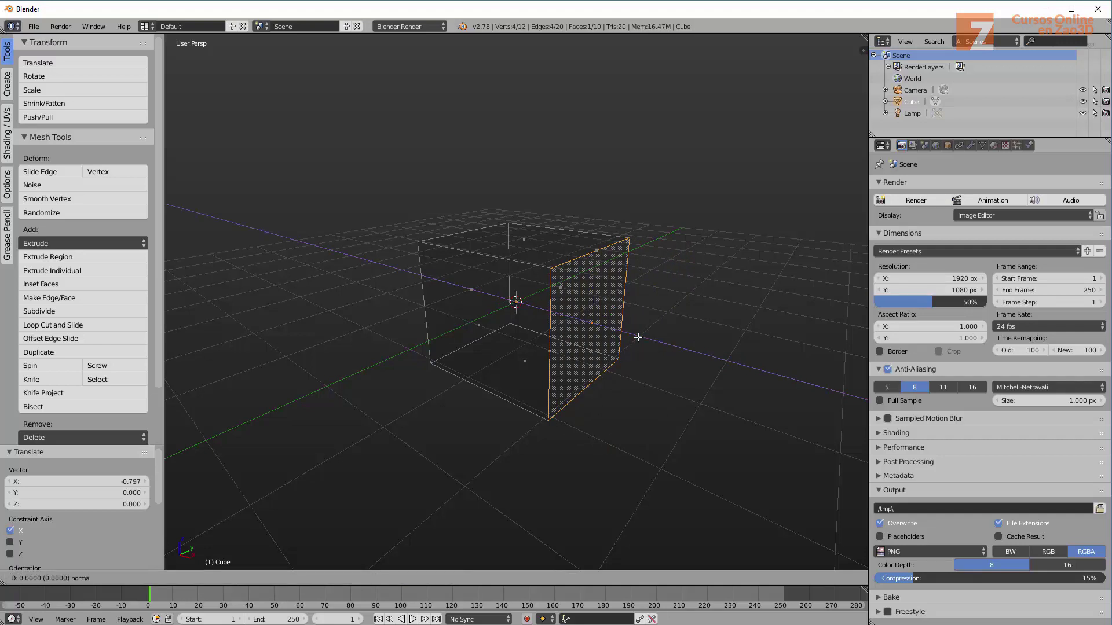
click(776, 381)
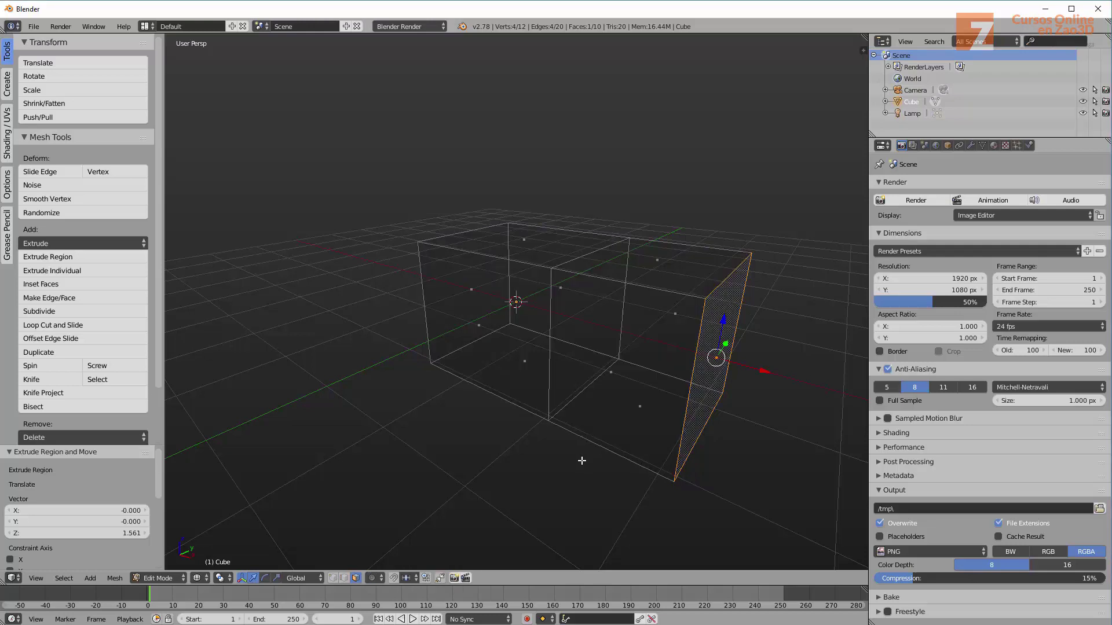
drag(762, 373, 764, 376)
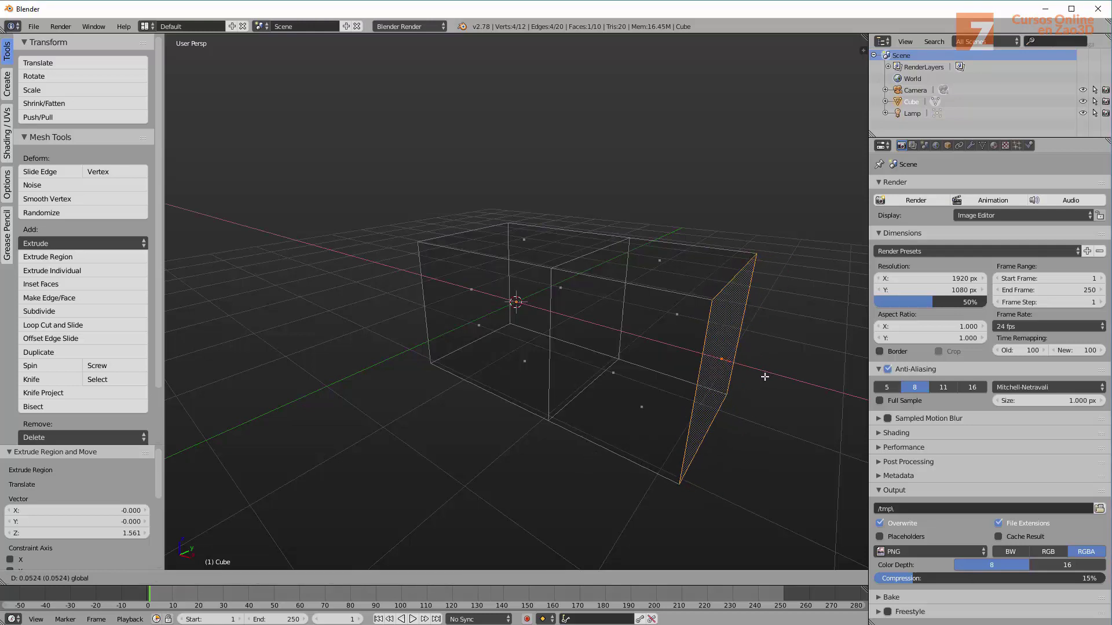
Step: Extrude the top face upward into a new section, then select its right side face
right_click(661, 255)
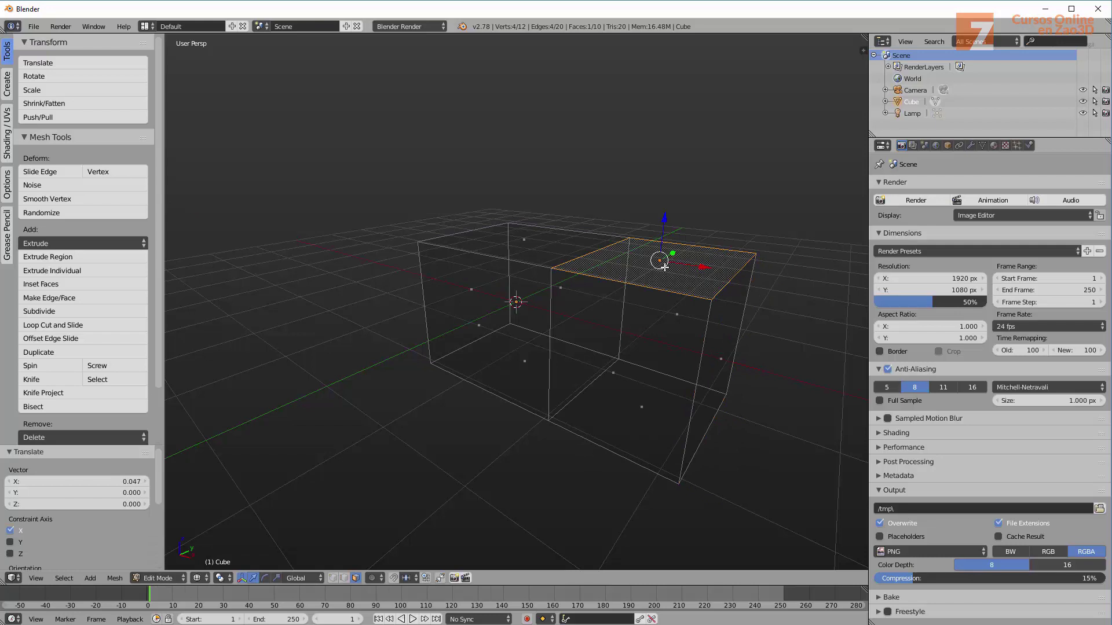
key(e)
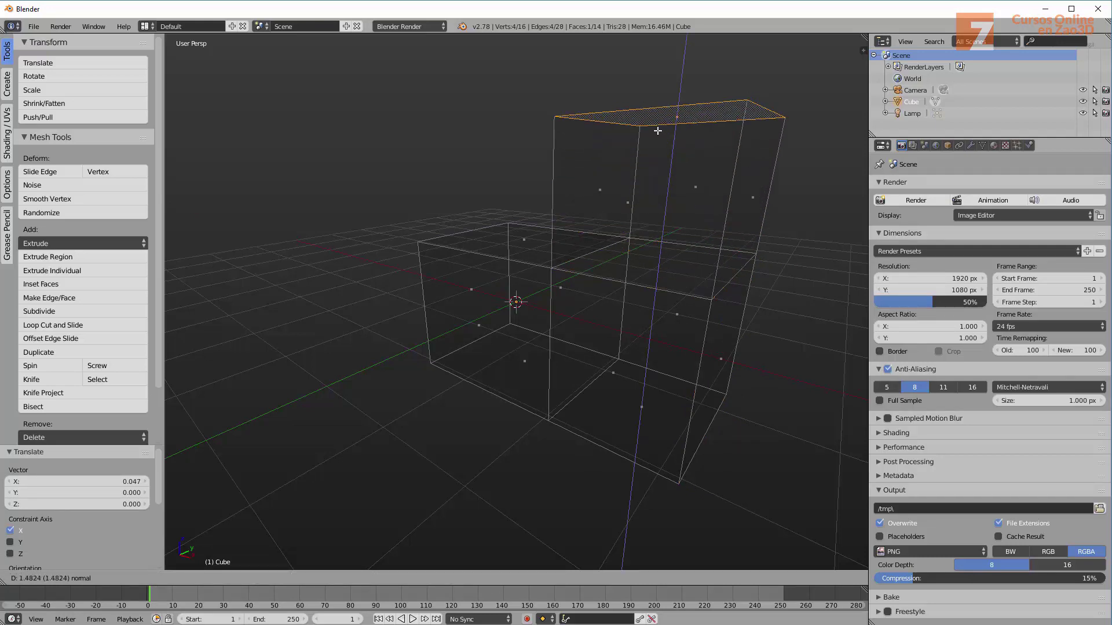
click(658, 131)
mouse_move(489, 224)
middle_down()
mouse_move(595, 234)
mouse_move(497, 231)
mouse_move(529, 251)
mouse_move(513, 253)
middle_up()
right_click(613, 238)
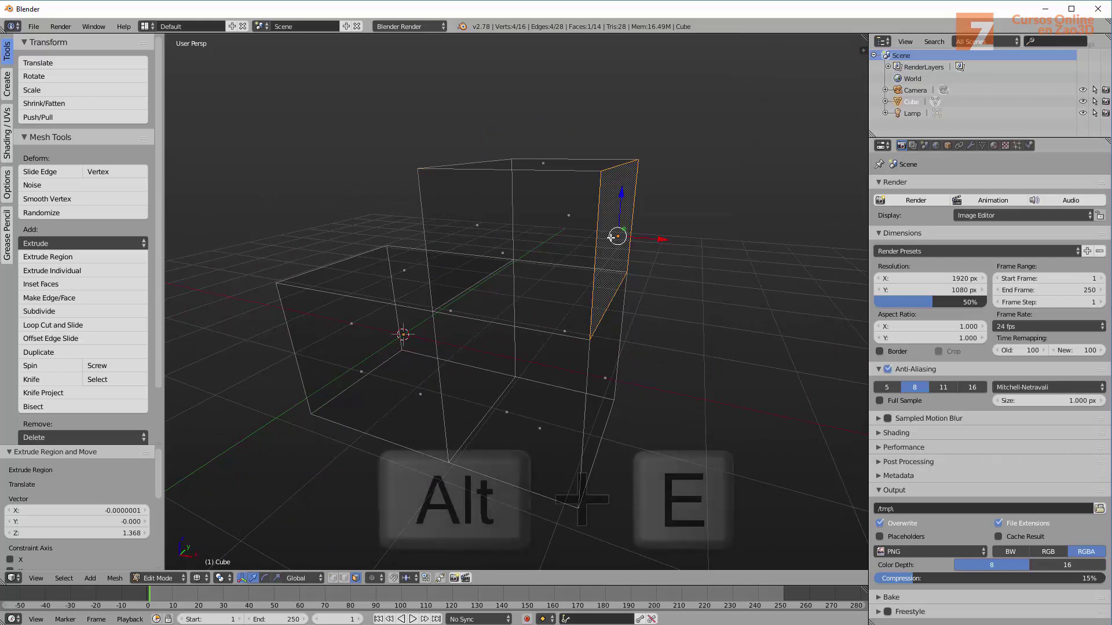
key(alt+e)
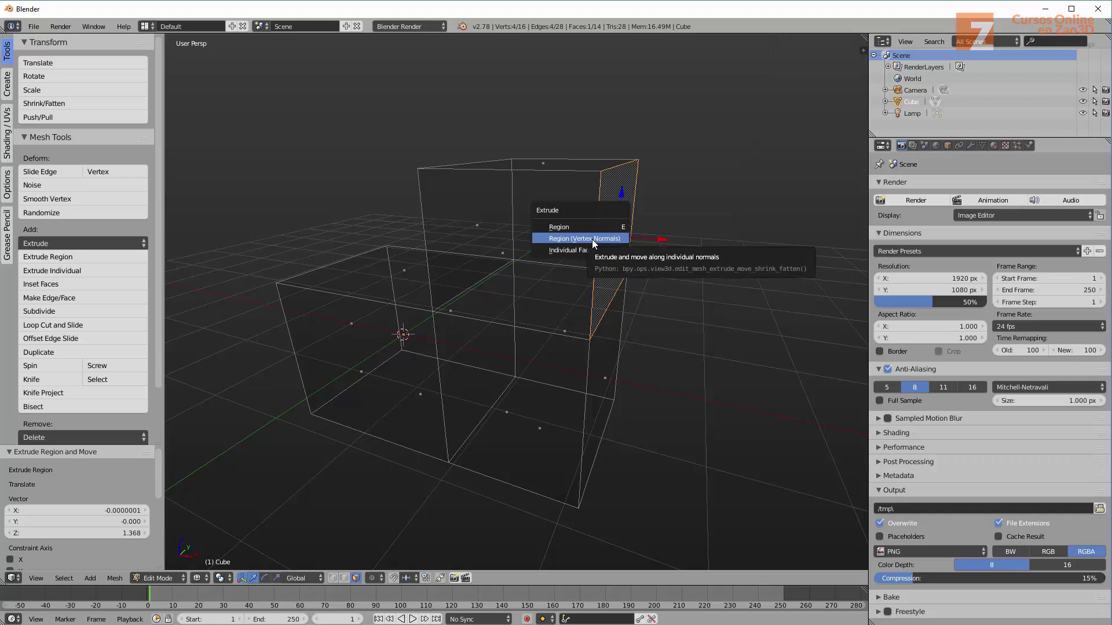
Step: Extrude the upper section's side face and move it 0.919 along X
click(618, 229)
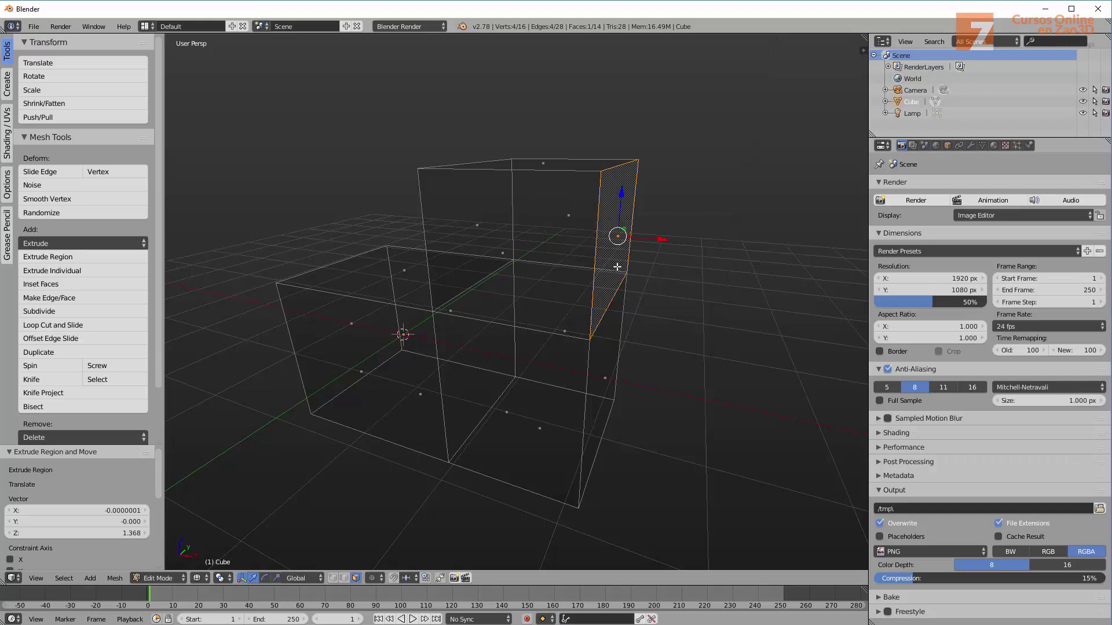
key(e)
key(Escape)
key(g)
key(x)
click(753, 256)
Step: Tilt the extruded face -29.207° around Y and orbit to inspect it
key(r)
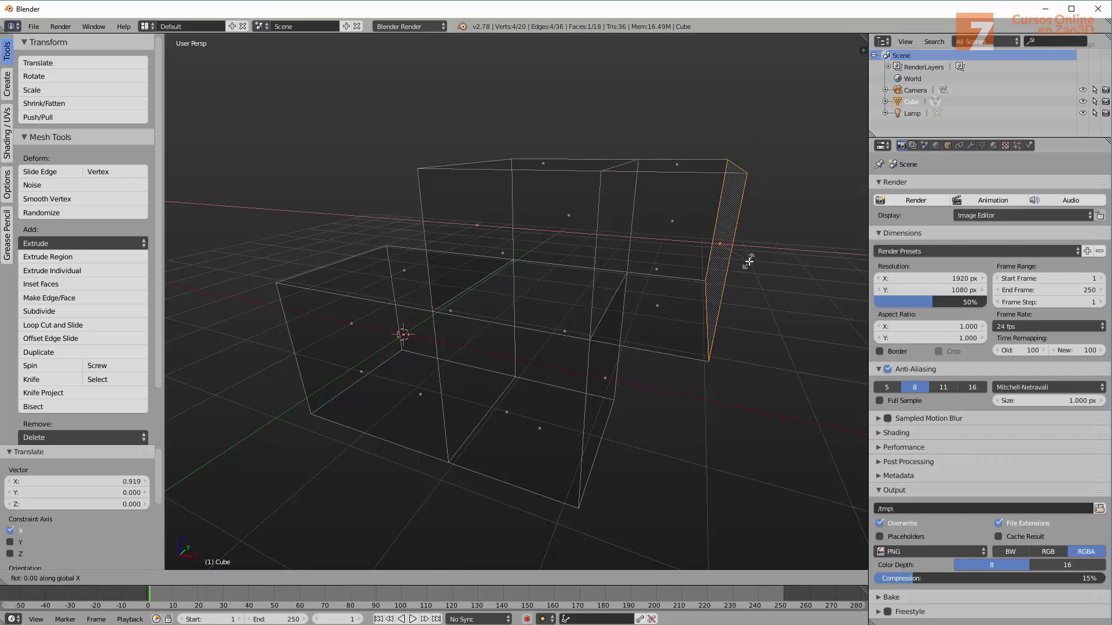
key(z)
key(y)
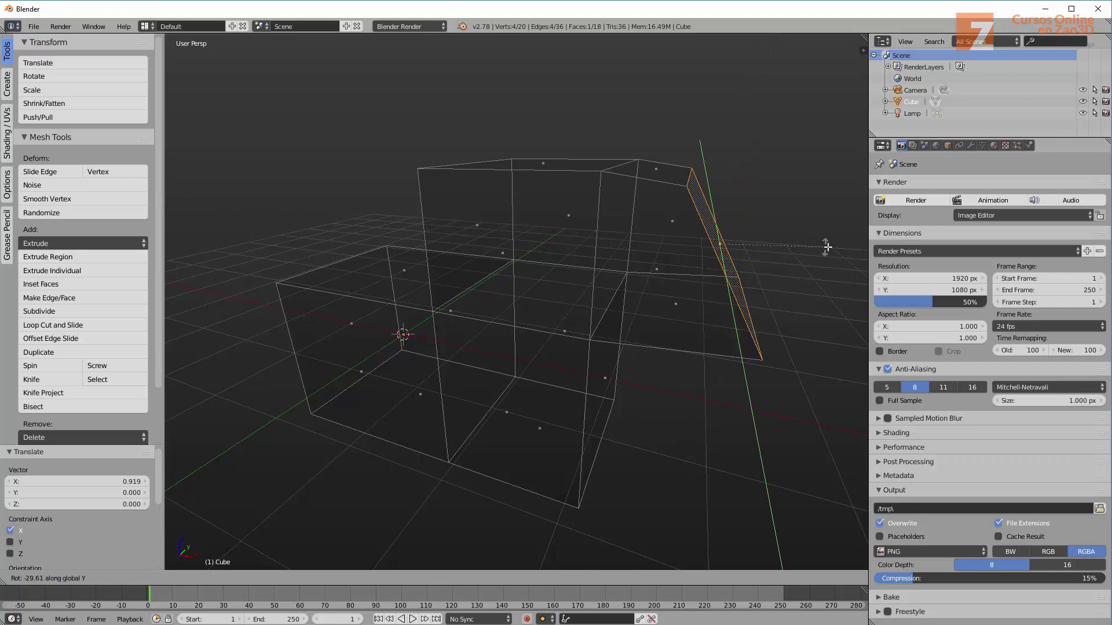
click(753, 261)
middle_drag(753, 261, 721, 279)
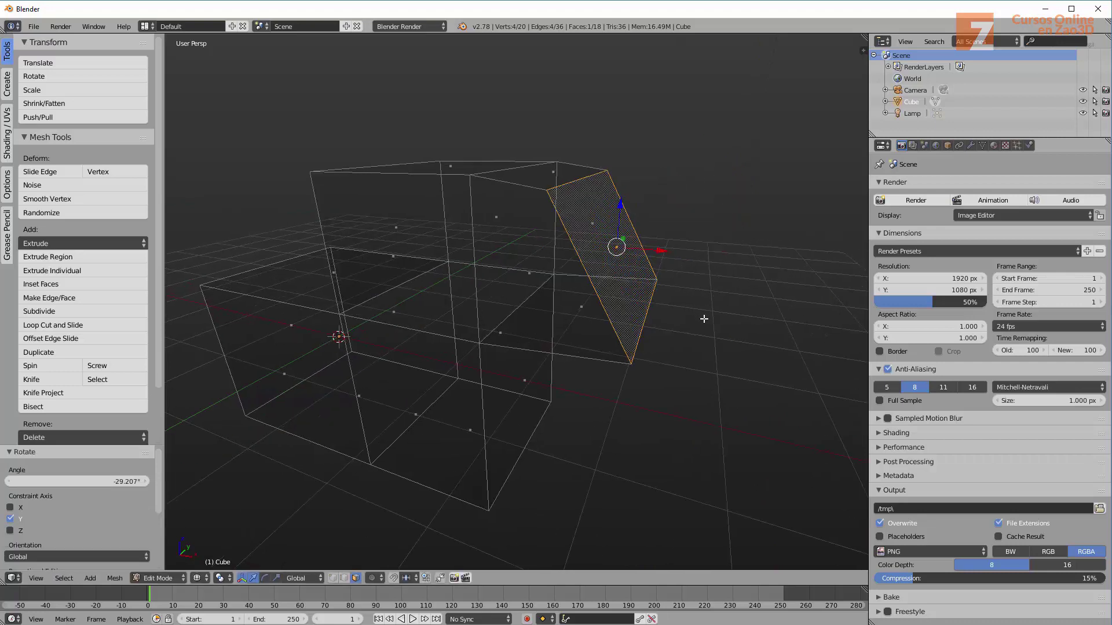
middle_drag(703, 319, 626, 261)
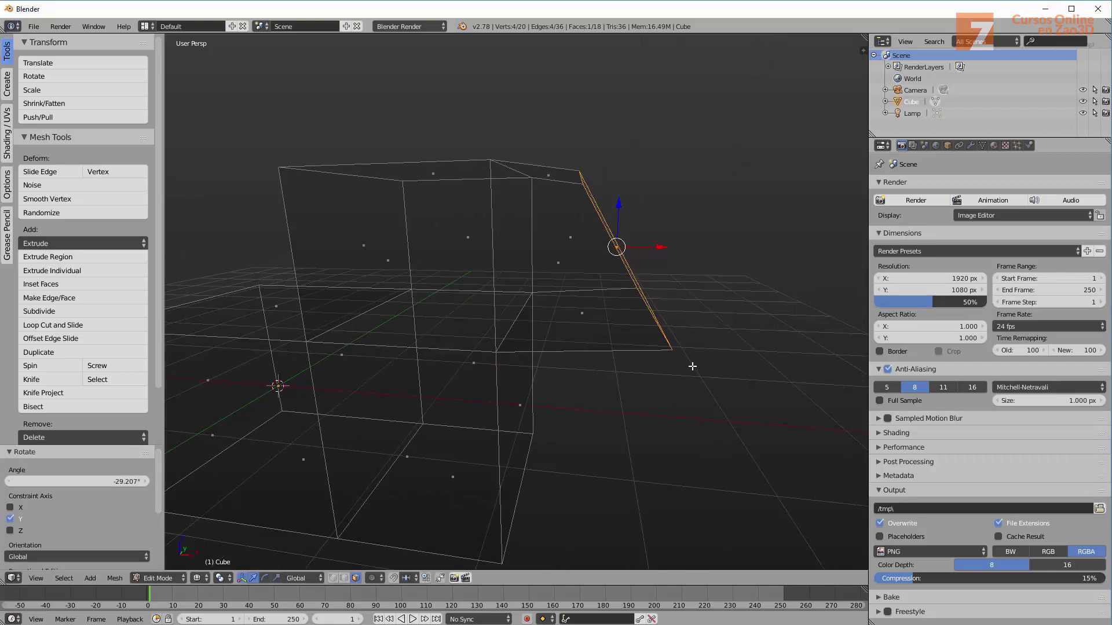
mouse_move(692, 367)
middle_down()
mouse_move(617, 464)
mouse_move(649, 397)
mouse_move(640, 390)
mouse_move(670, 367)
mouse_move(645, 372)
middle_up()
Step: Extrude the tilted face along vertex normals with offset -0.964, then select the left end face
key(alt+e)
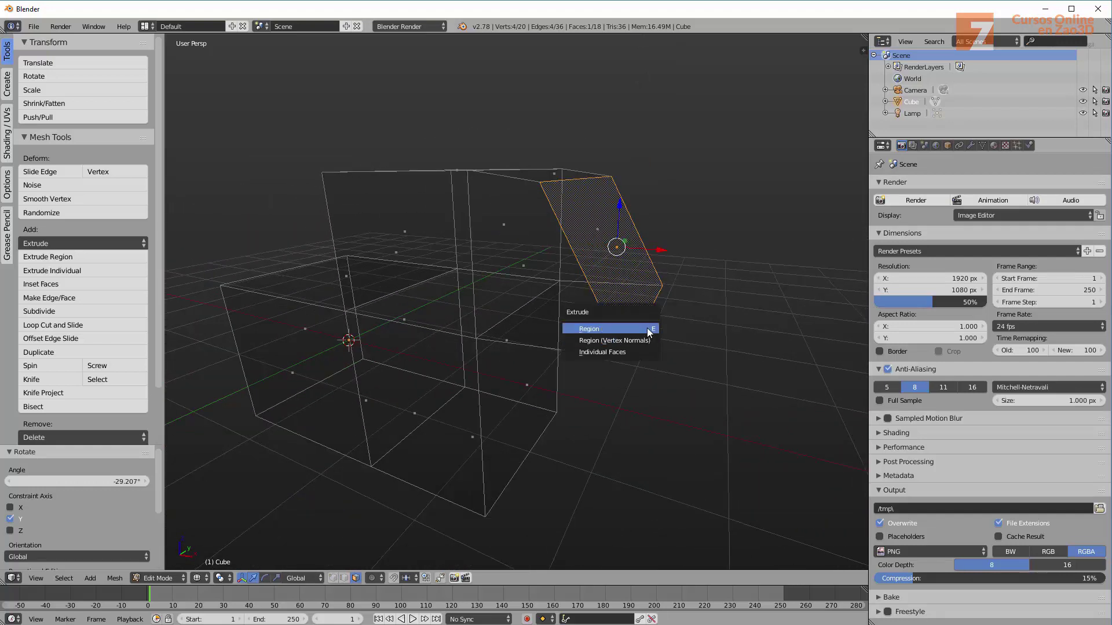
click(645, 338)
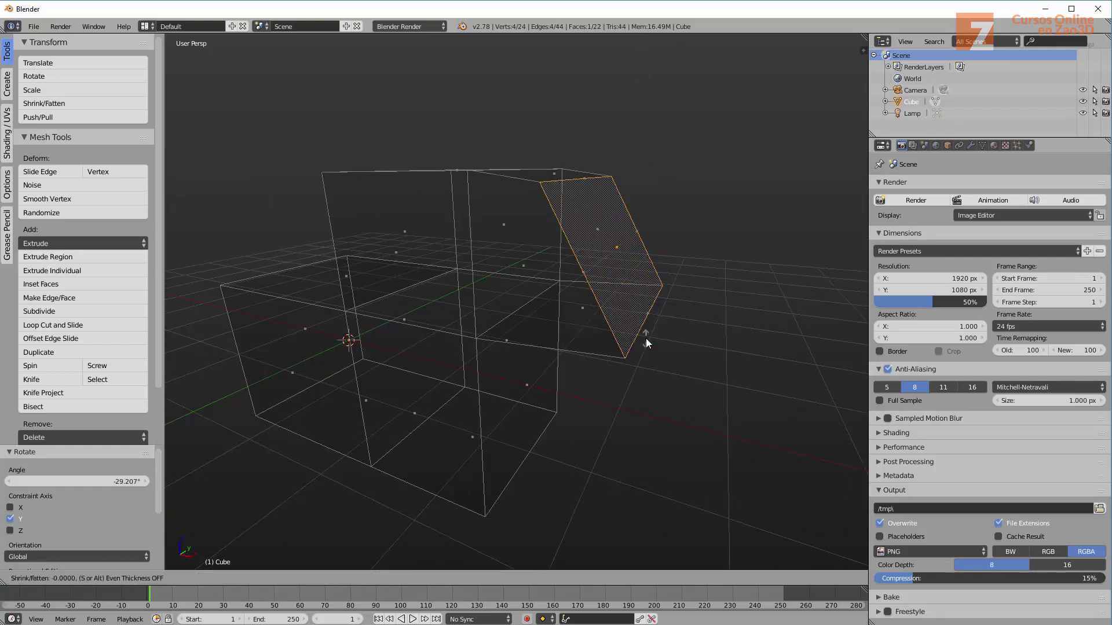
click(507, 392)
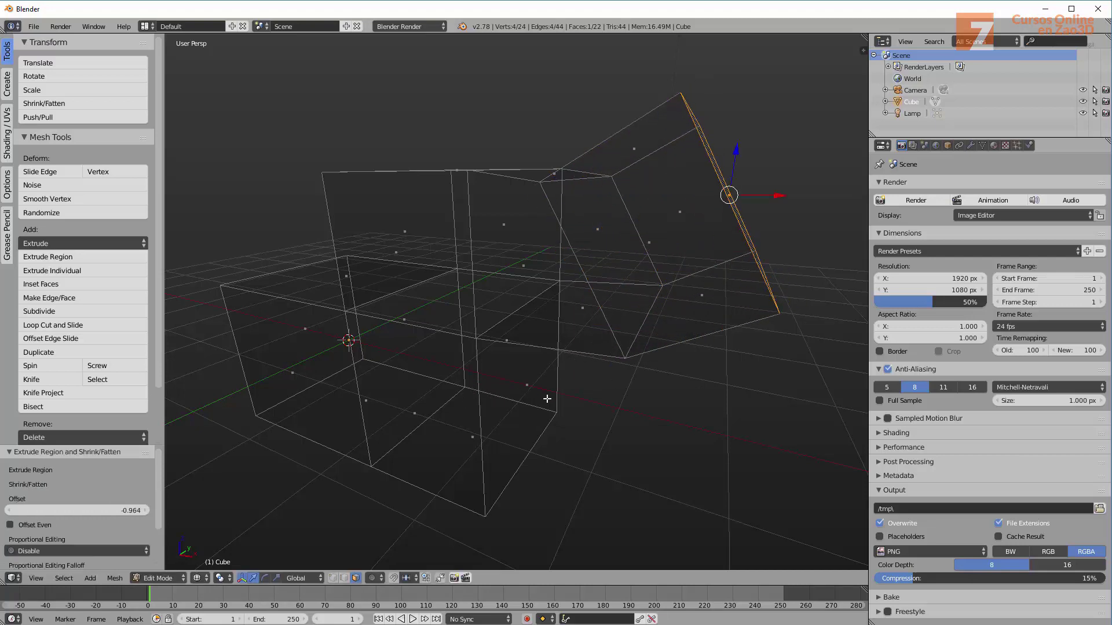
scroll(564, 424, up, 5)
scroll(637, 419, down, 5)
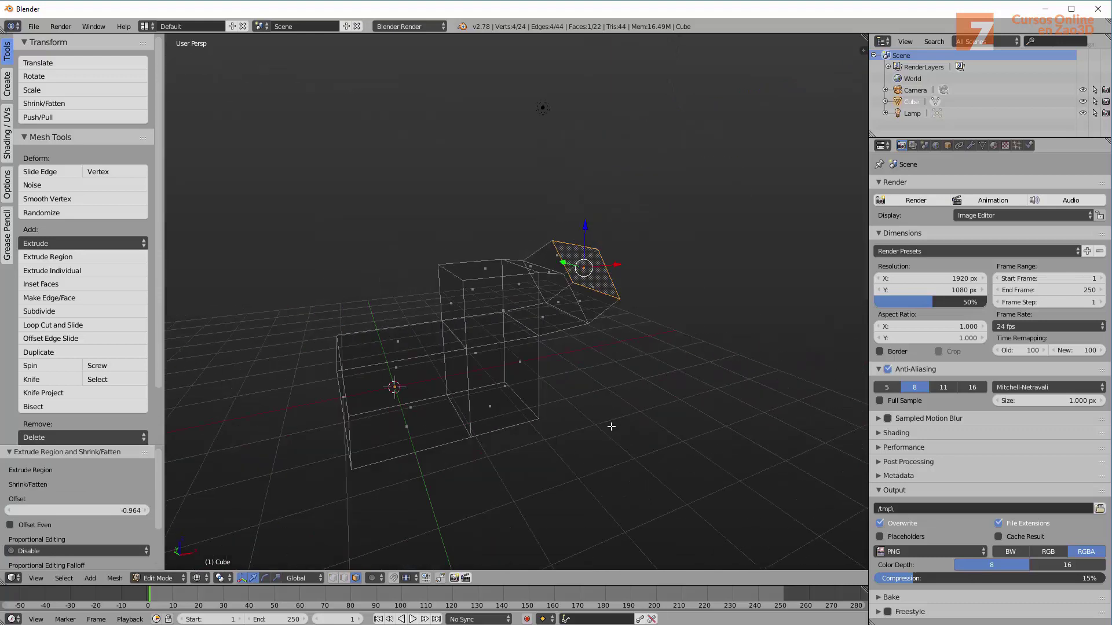
mouse_move(520, 417)
middle_down()
mouse_move(552, 392)
mouse_move(546, 384)
mouse_move(556, 391)
middle_up()
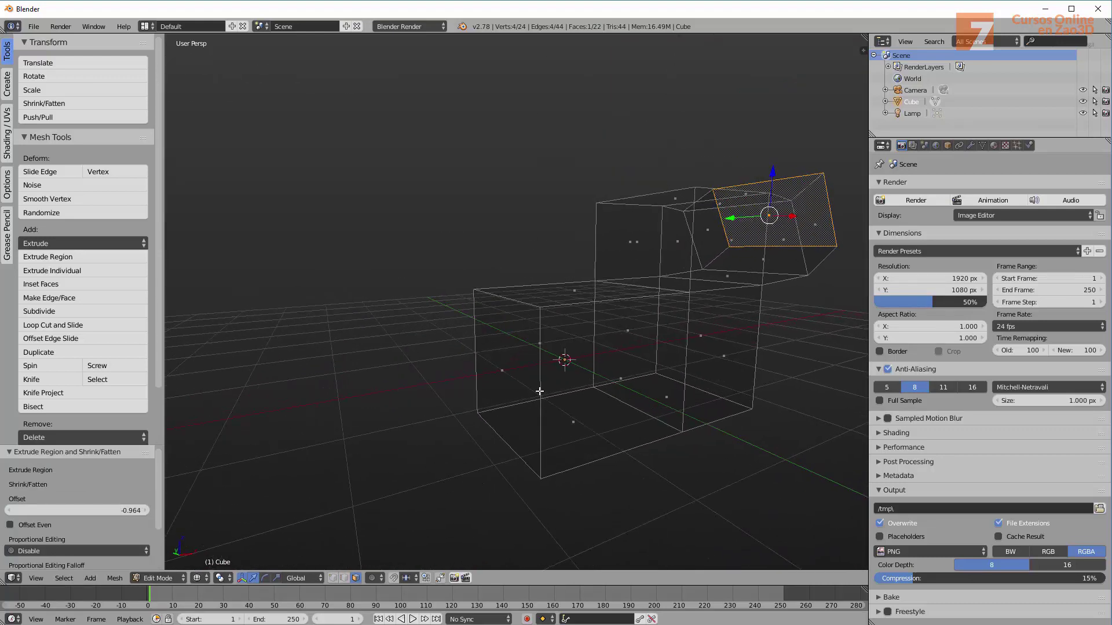
right_click(502, 378)
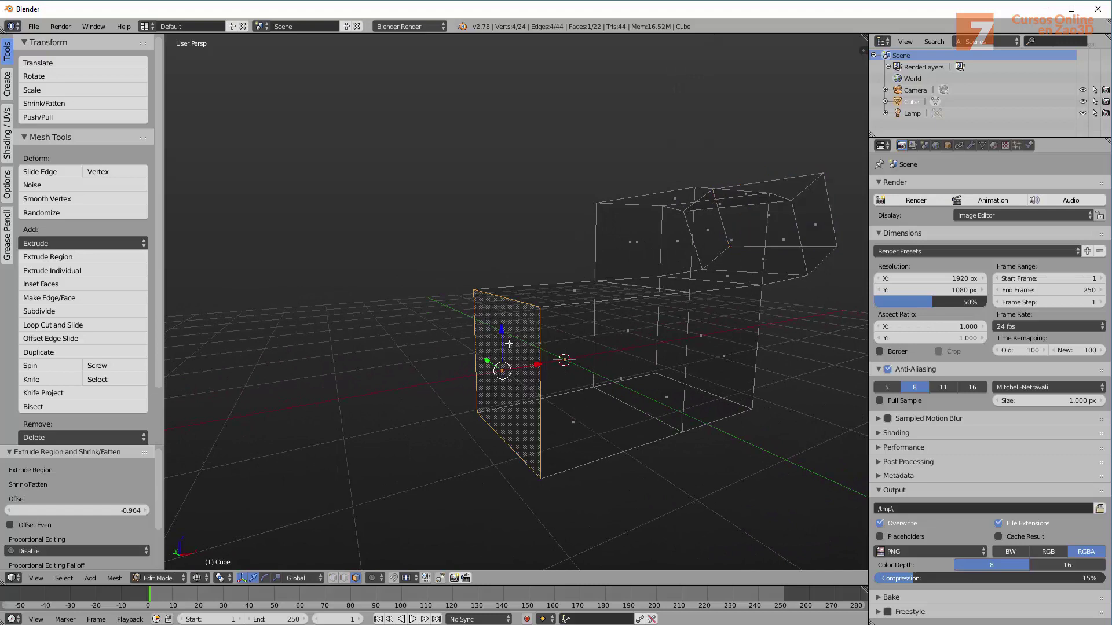
Step: Extrude the bottom face downward by 1.915 into a new box section
middle_drag(621, 457, 588, 448)
right_click(628, 487)
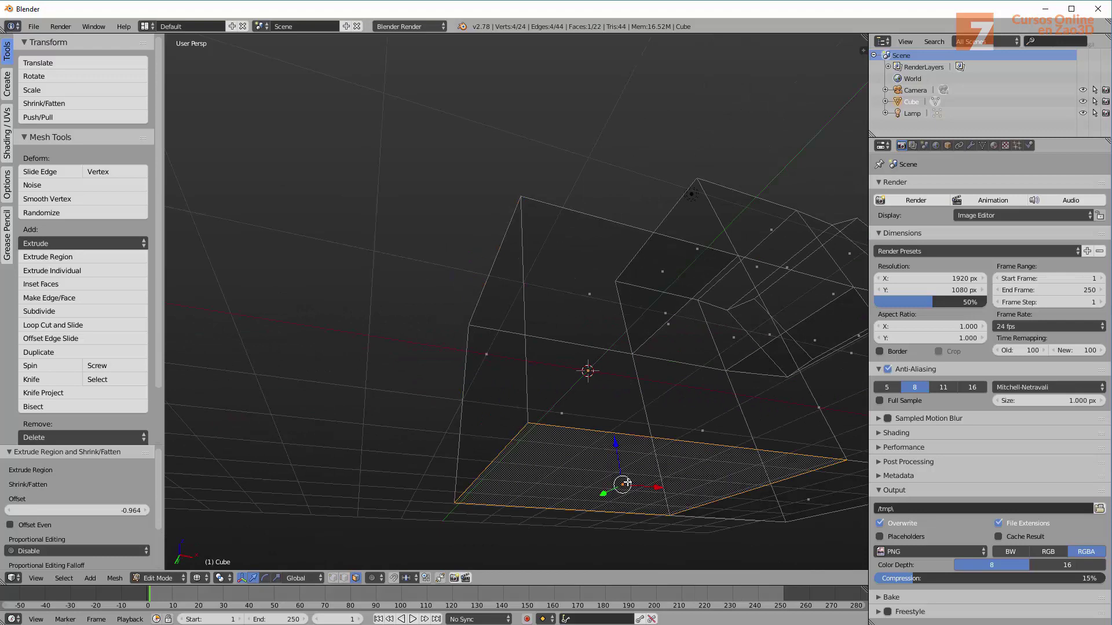
key(e)
click(556, 486)
middle_drag(556, 486, 582, 435)
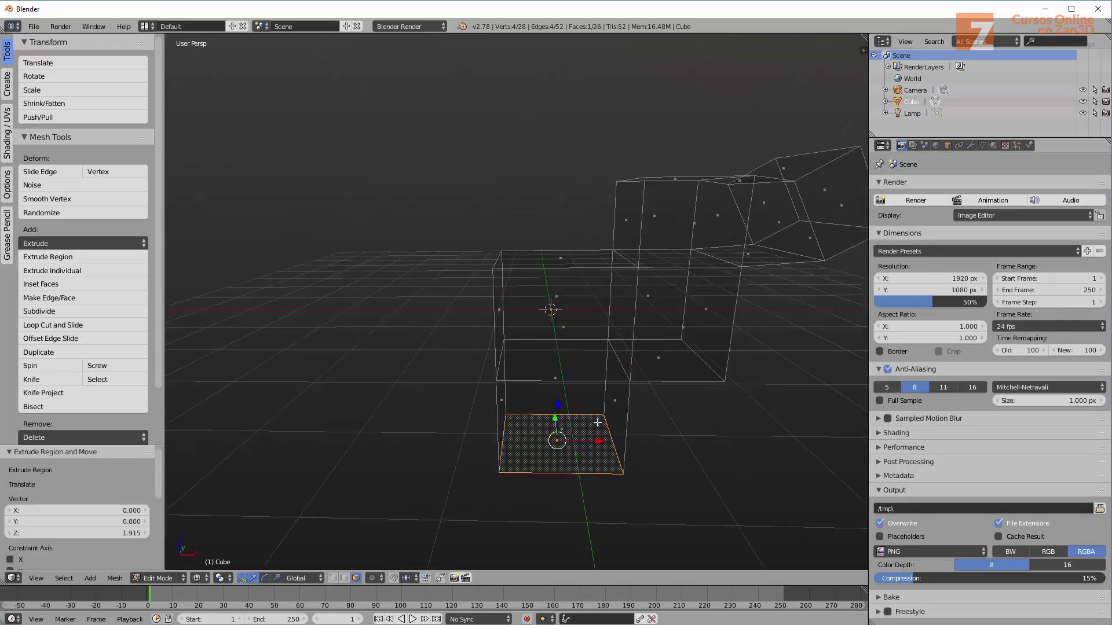
scroll(582, 435, up, 1)
scroll(570, 424, up, 2)
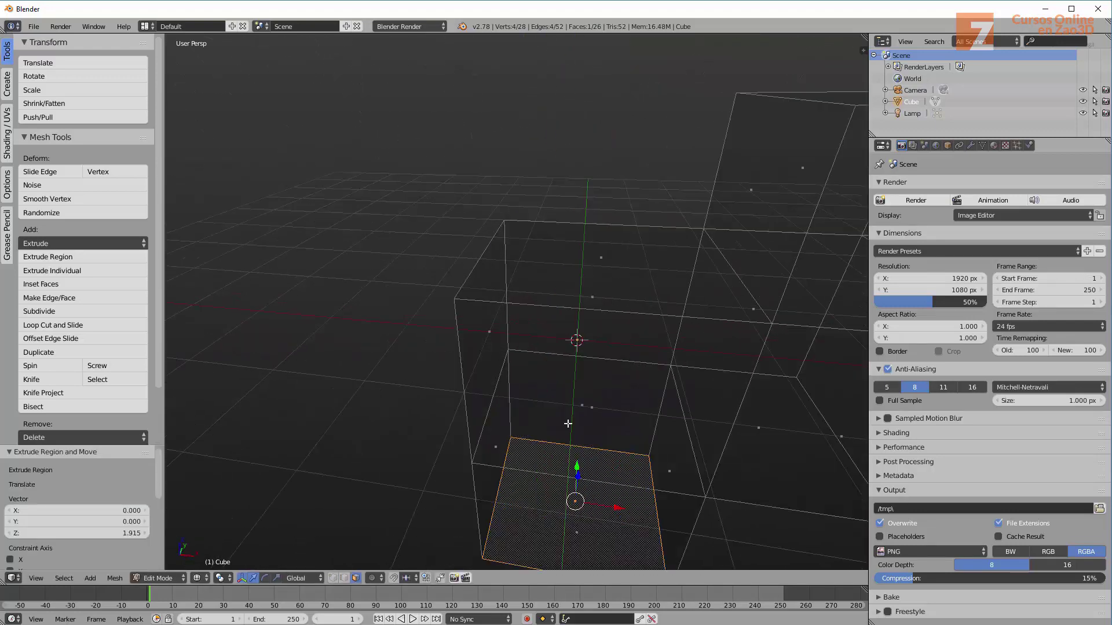
mouse_move(570, 424)
middle_down()
mouse_move(570, 386)
mouse_move(655, 364)
middle_up()
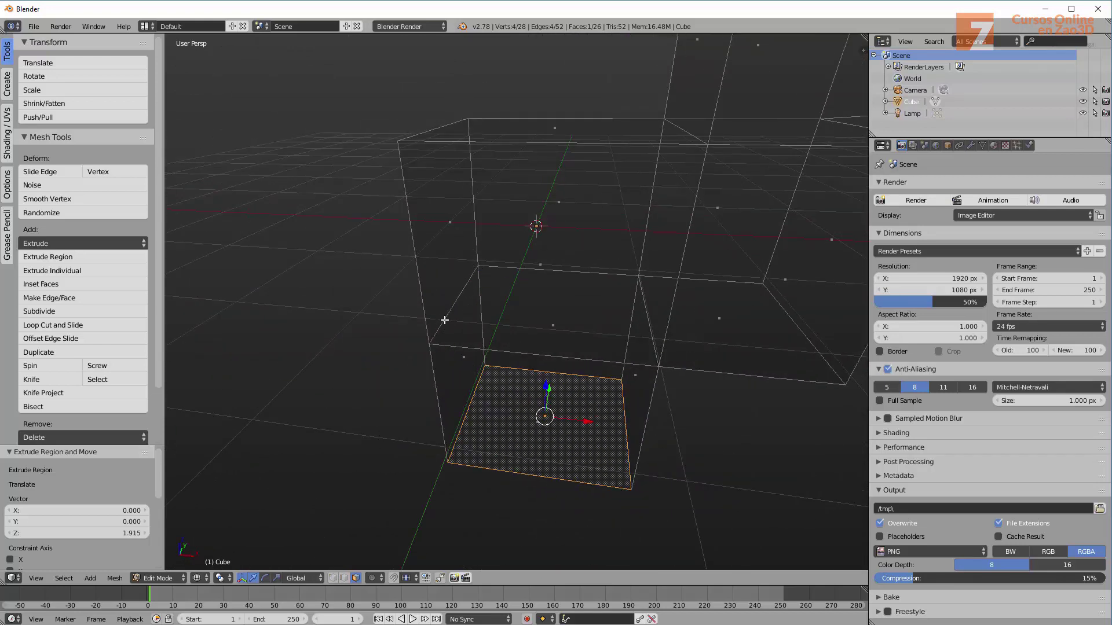
mouse_move(625, 315)
middle_down()
mouse_move(575, 340)
mouse_move(625, 348)
mouse_move(615, 351)
middle_up()
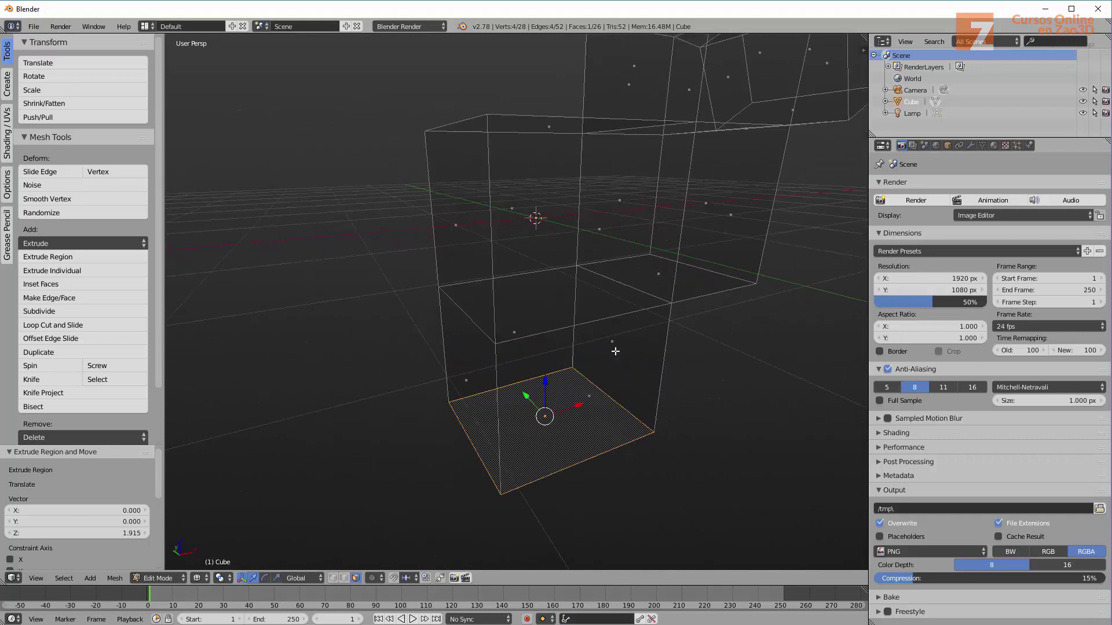
Step: Select the lower section's left side face and the face above it
right_click(588, 398)
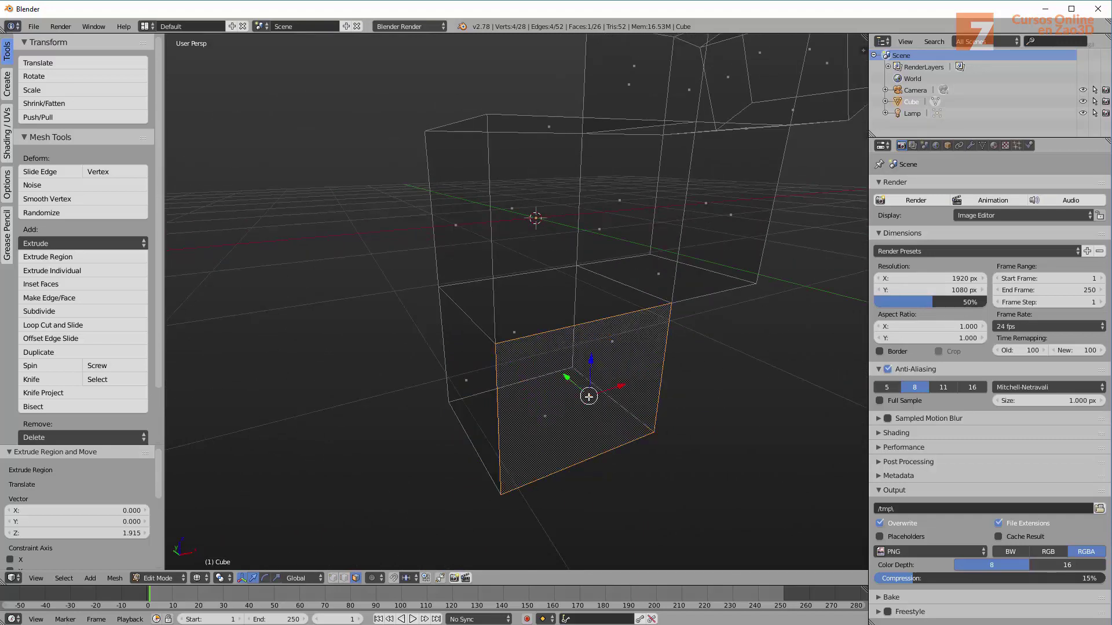
right_click(481, 380)
right_click(463, 228)
shift+right_click(475, 382)
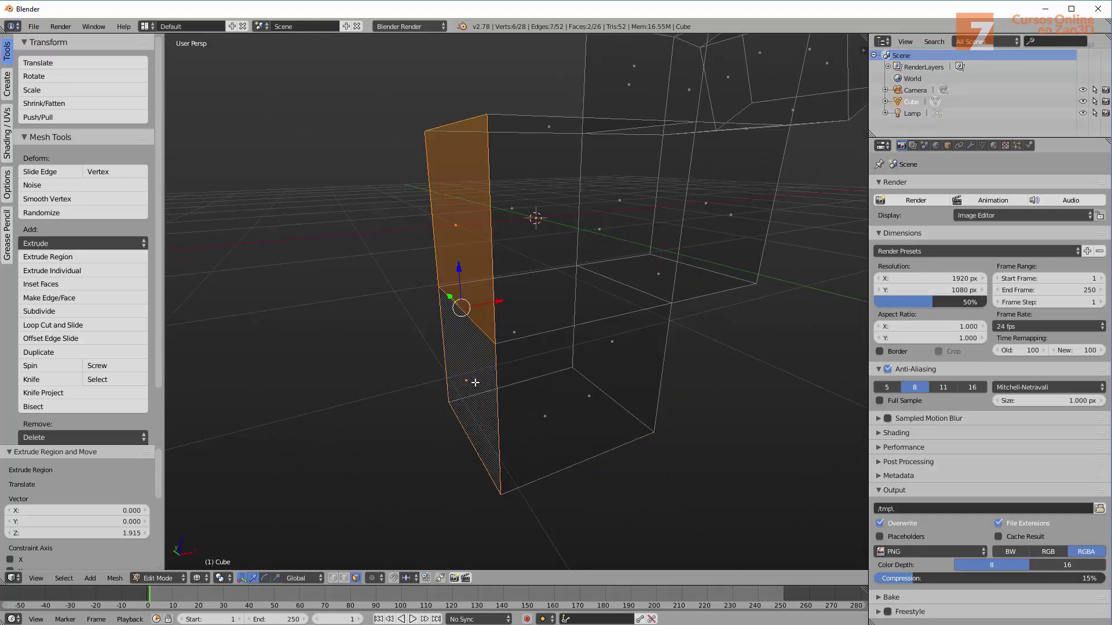
key(alt+e)
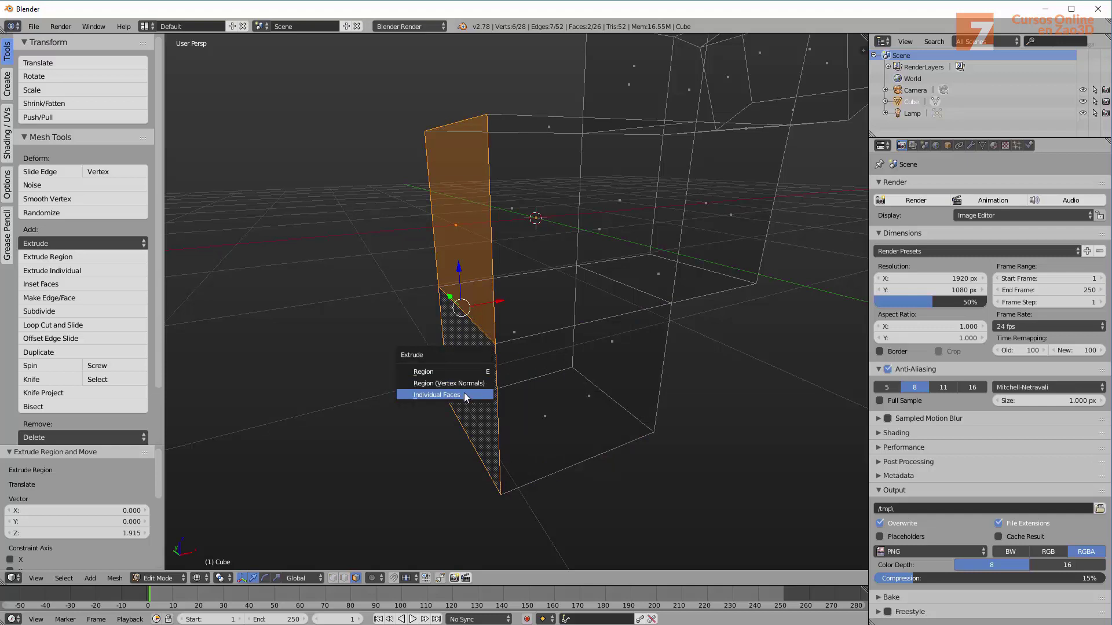
Step: Extrude the two faces as individual faces and move them -1.791 along X
click(464, 392)
key(g)
key(x)
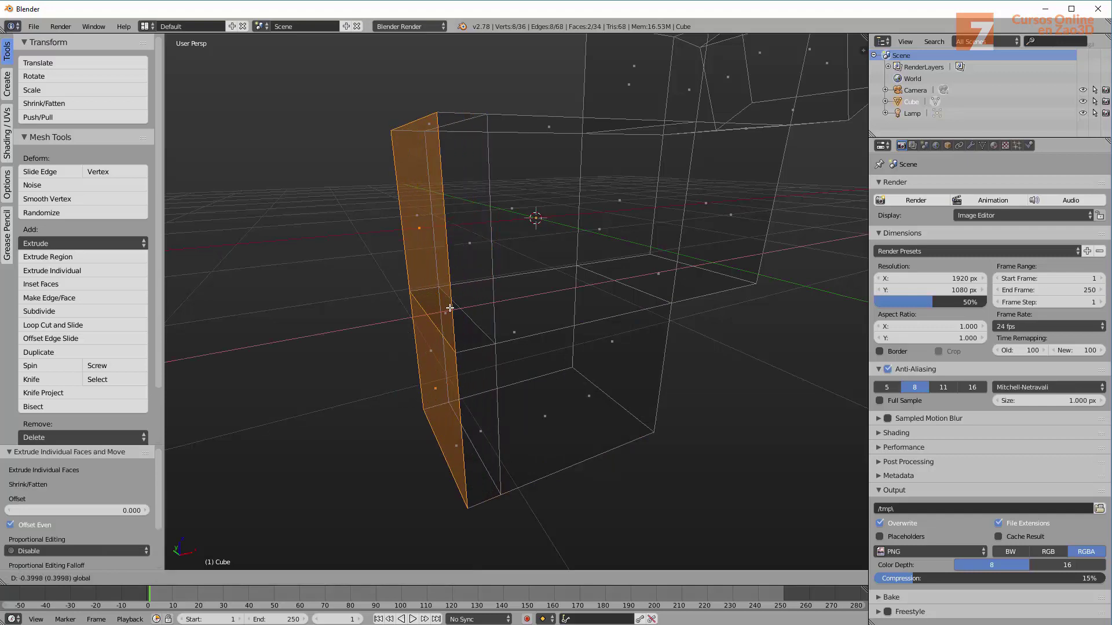
click(323, 326)
scroll(404, 321, up, 2)
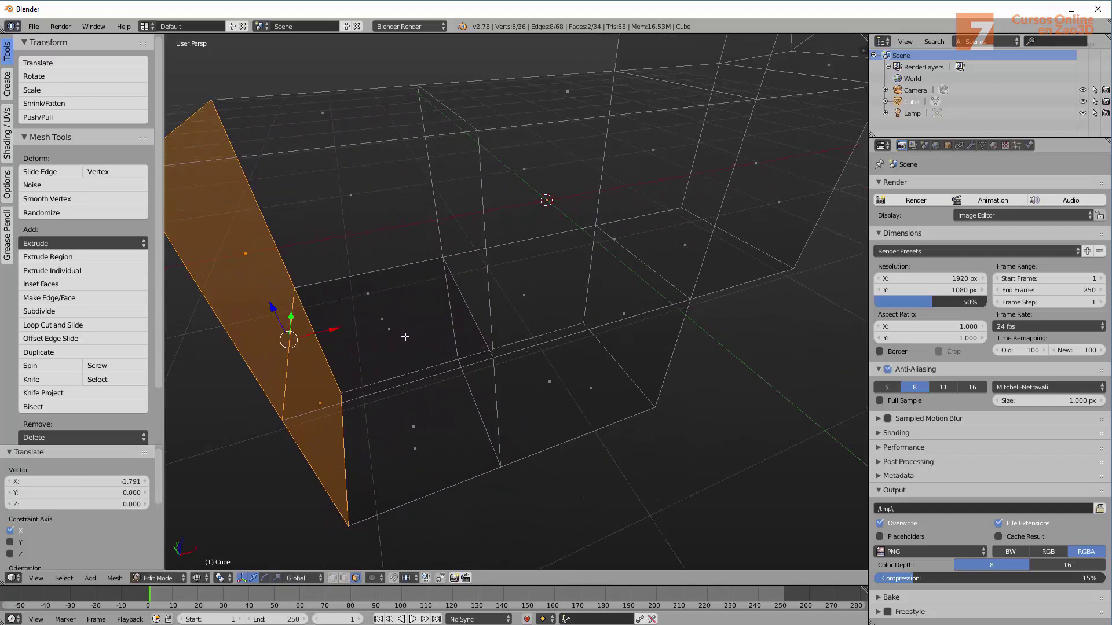
Step: Select various faces while orbiting to inspect the new segments, 36 vertices and 34 faces
right_click(383, 322)
middle_drag(422, 346, 413, 315)
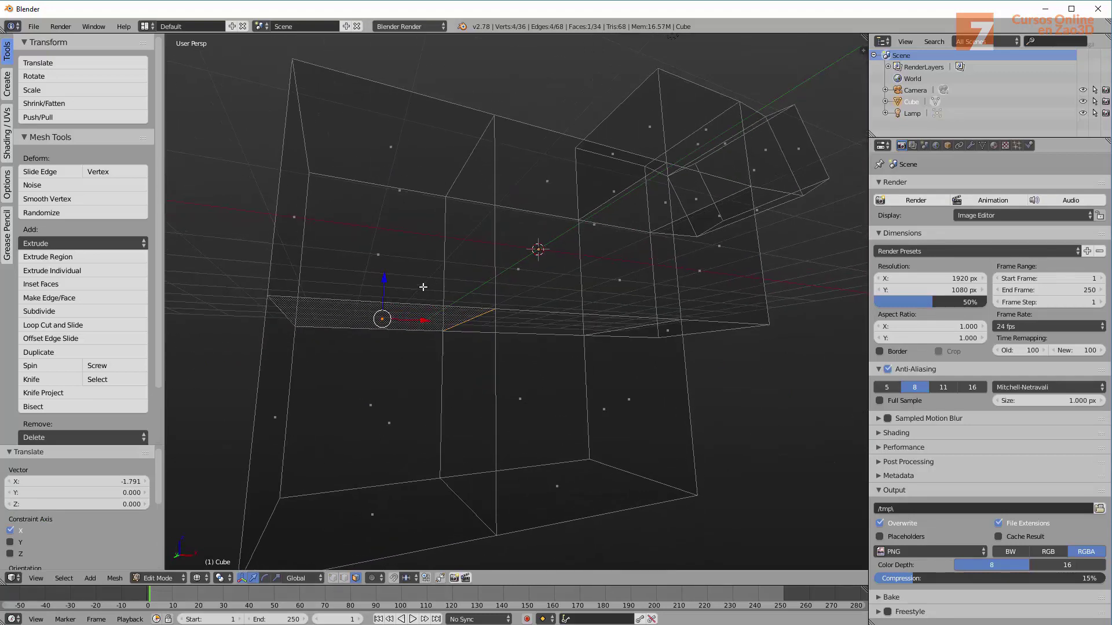
right_click(596, 368)
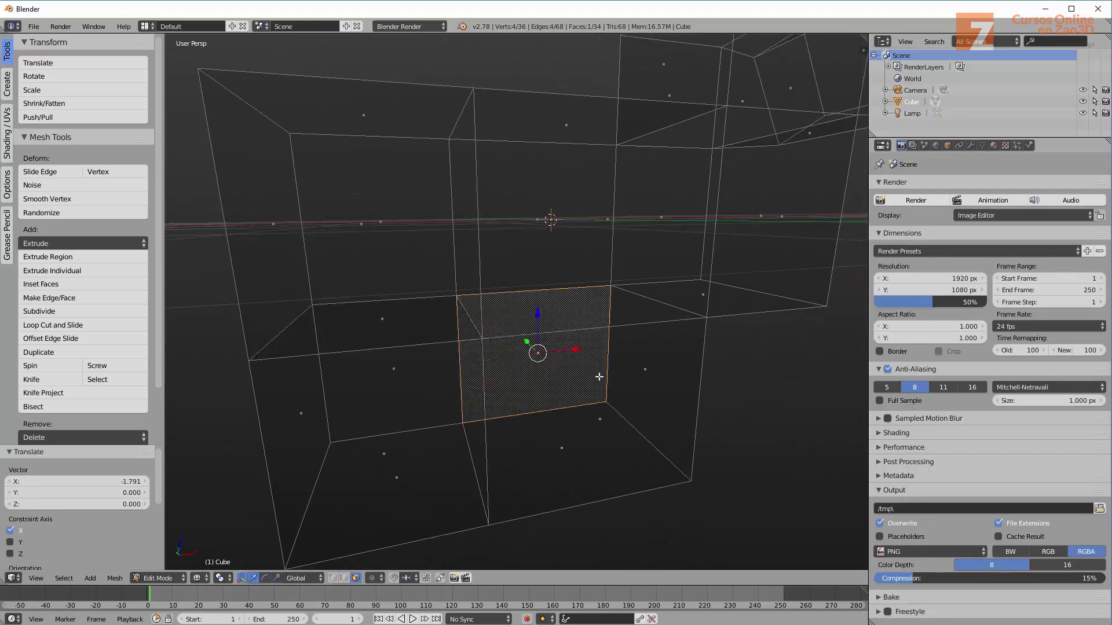
mouse_move(599, 370)
middle_down()
mouse_move(572, 397)
mouse_move(364, 325)
middle_up()
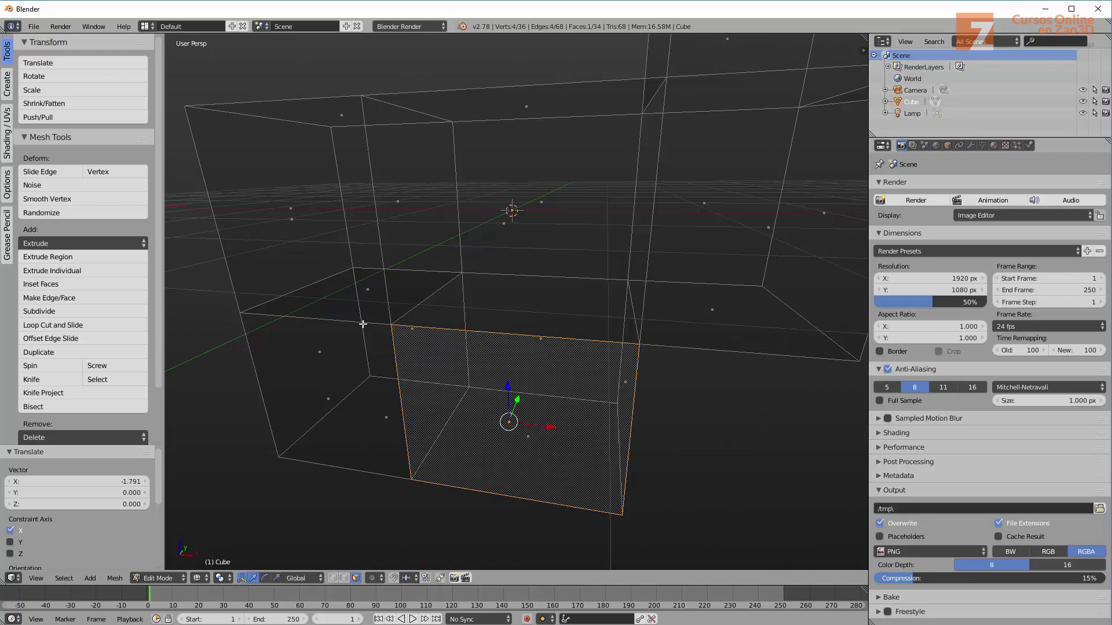
right_click(338, 368)
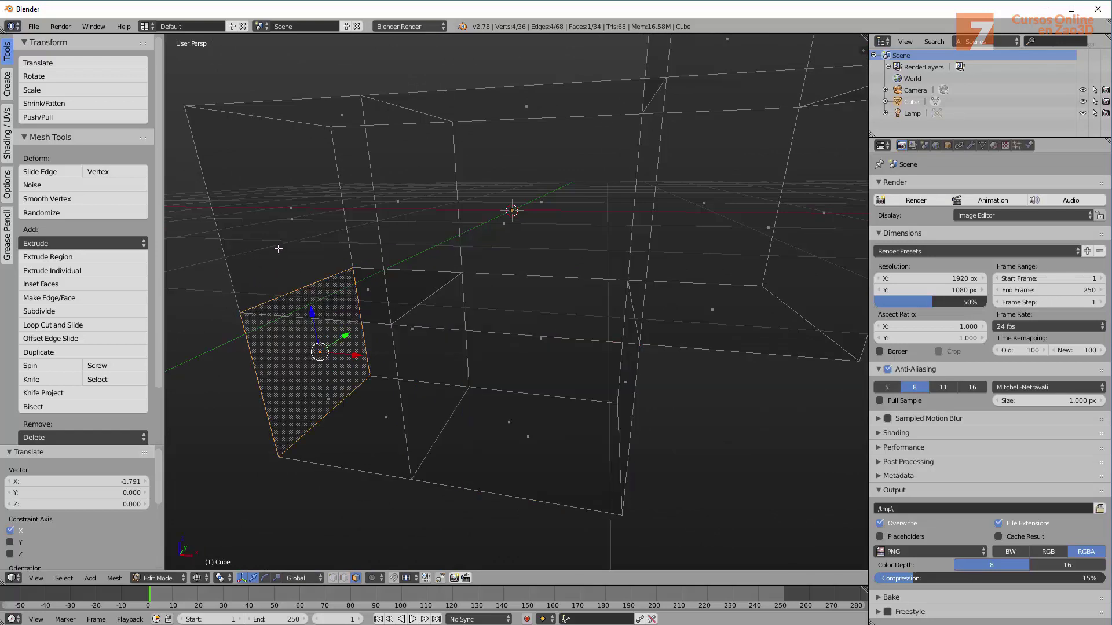
right_click(292, 221)
right_click(356, 298)
middle_drag(328, 321, 443, 320)
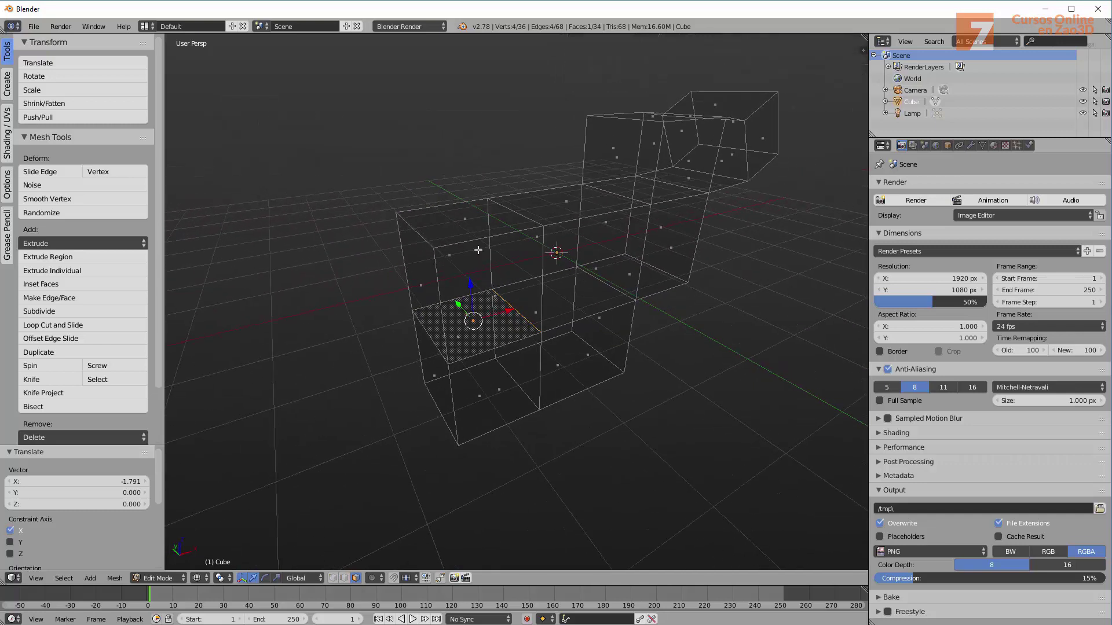
mouse_move(741, 144)
middle_down()
mouse_move(670, 193)
mouse_move(660, 218)
mouse_move(579, 224)
mouse_move(734, 242)
middle_up()
Step: Scale the right branch's end face down to 0.415
right_click(735, 242)
key(x)
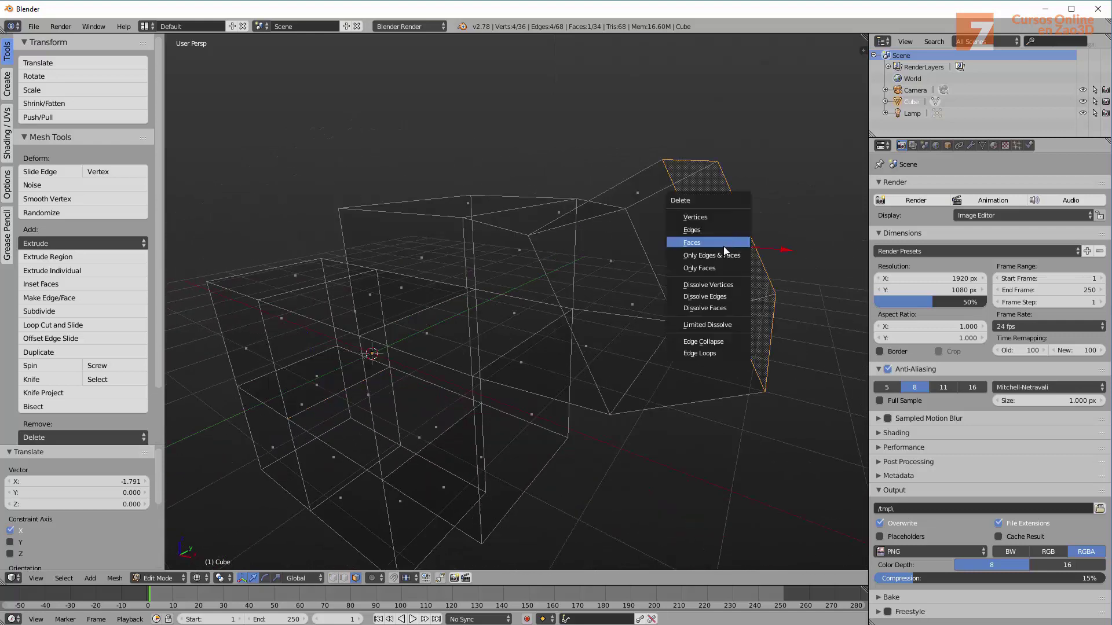
key(Escape)
key(x)
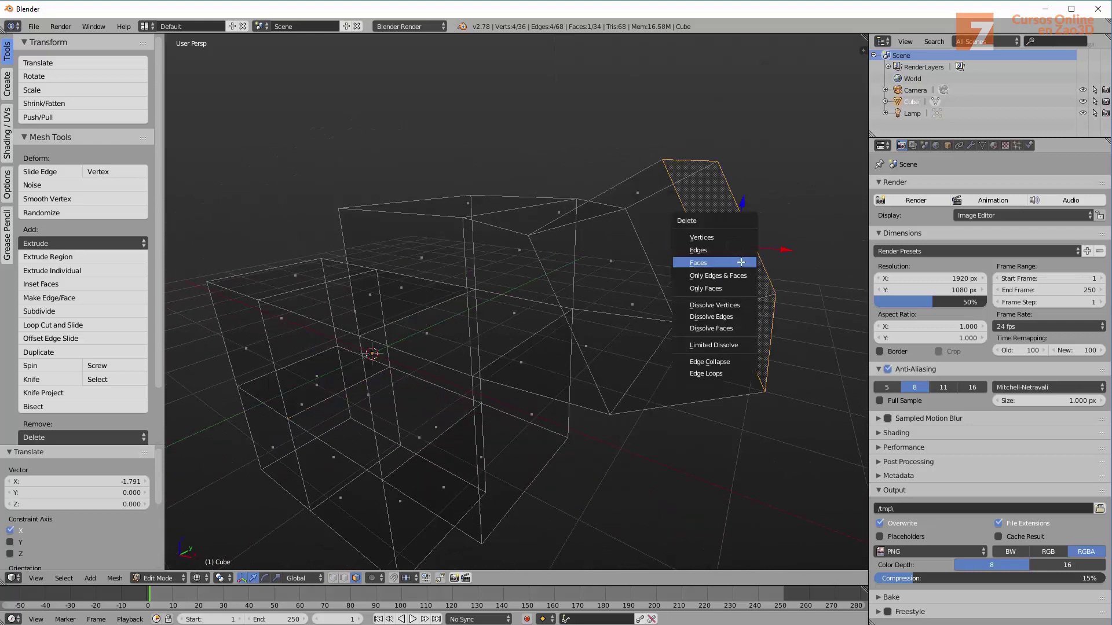
key(Escape)
key(s)
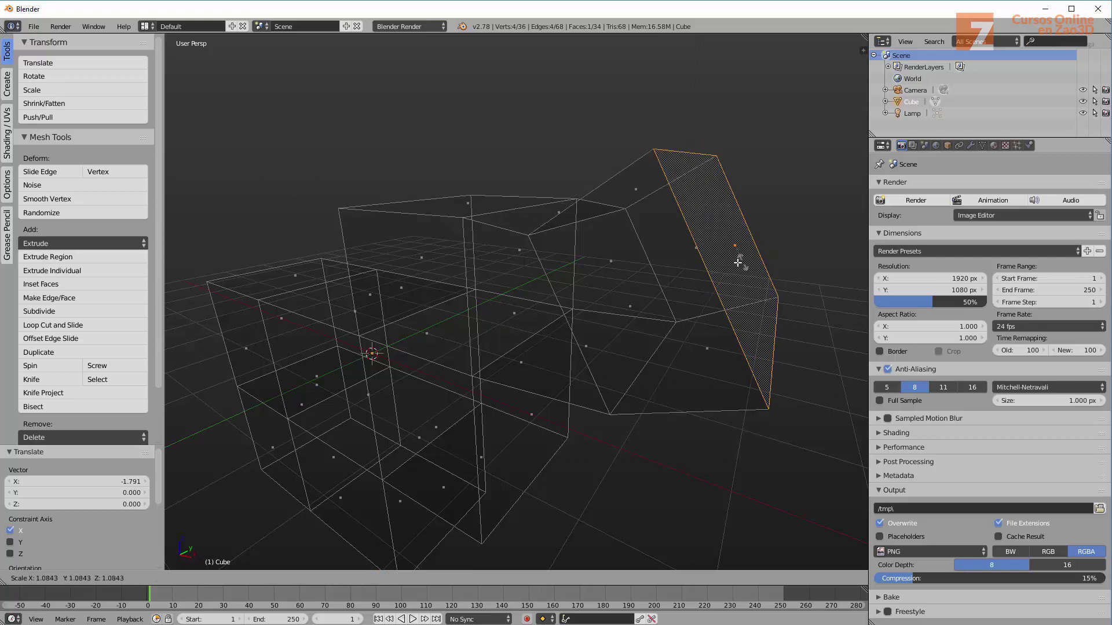
click(731, 247)
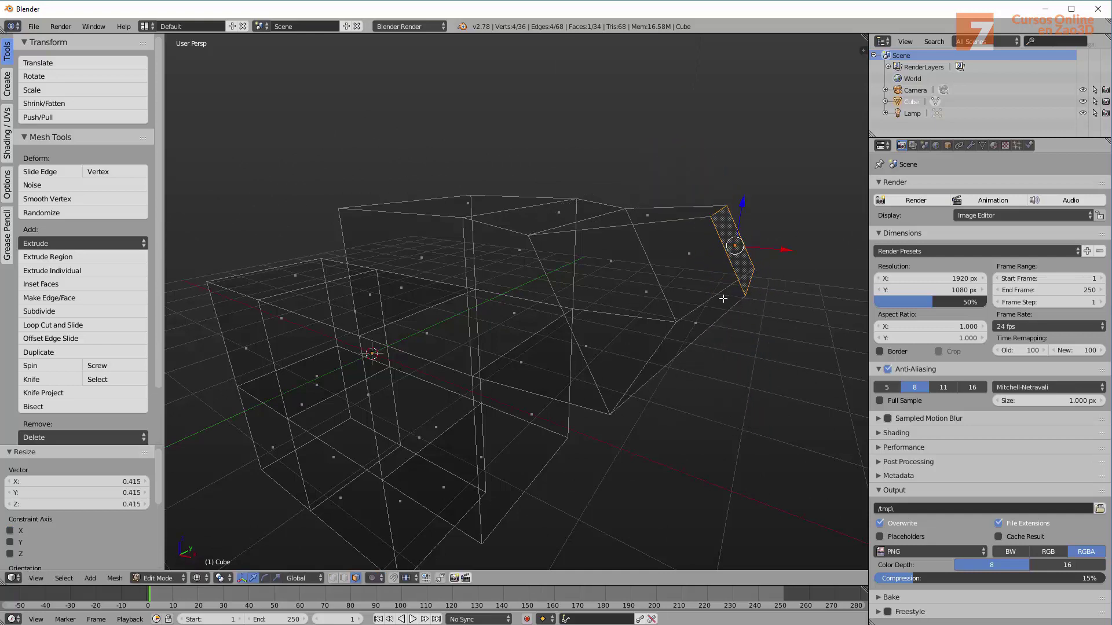
Step: Switch the view to solid shading and orbit around the finished mesh
mouse_move(727, 297)
middle_down()
mouse_move(675, 303)
mouse_move(686, 306)
middle_up()
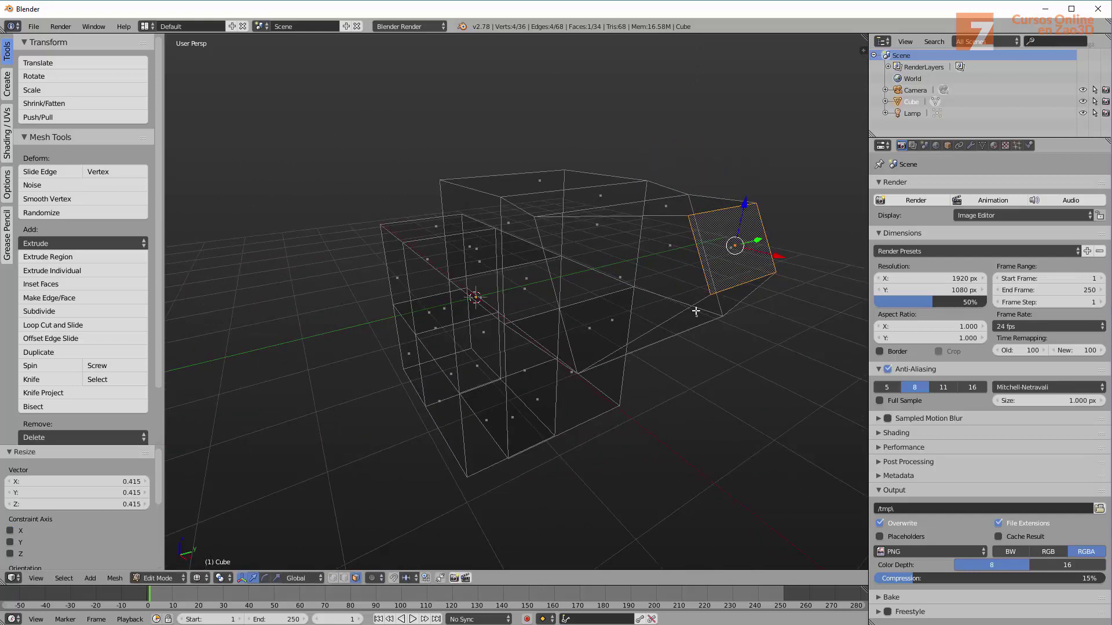
key(z)
scroll(637, 324, down, 4)
mouse_move(596, 347)
middle_down()
mouse_move(630, 338)
mouse_move(579, 325)
mouse_move(576, 341)
middle_up()
scroll(641, 333, up, 3)
middle_drag(668, 334, 621, 349)
scroll(643, 344, down, 2)
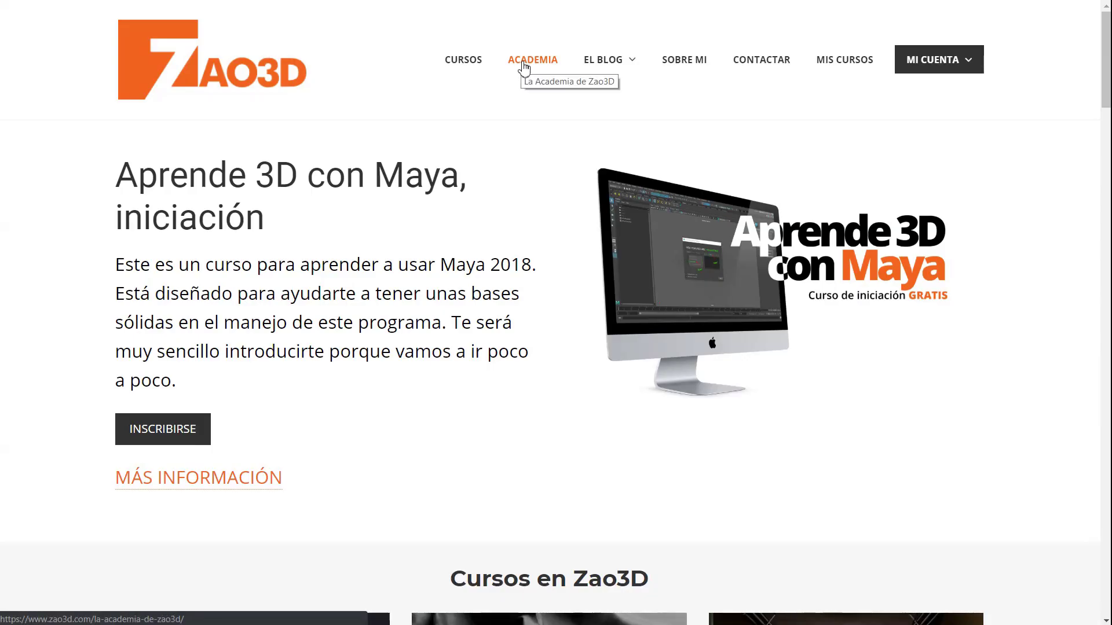
Step: Go to the ACADEMIA page of the Zao3D site to see its course list
click(523, 65)
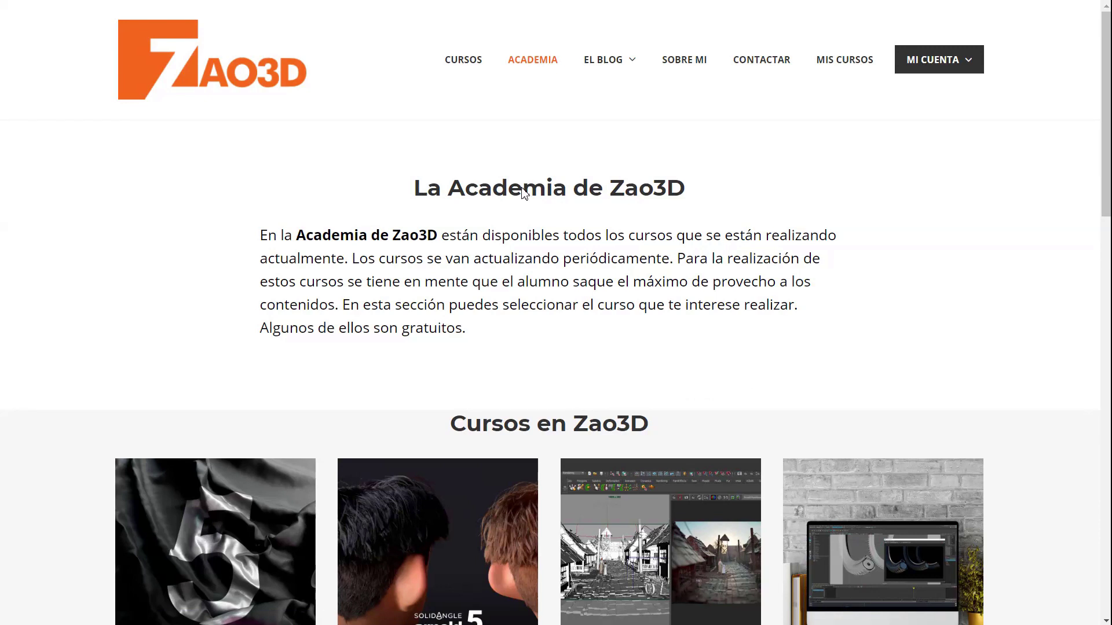
scroll(213, 233, down, 2)
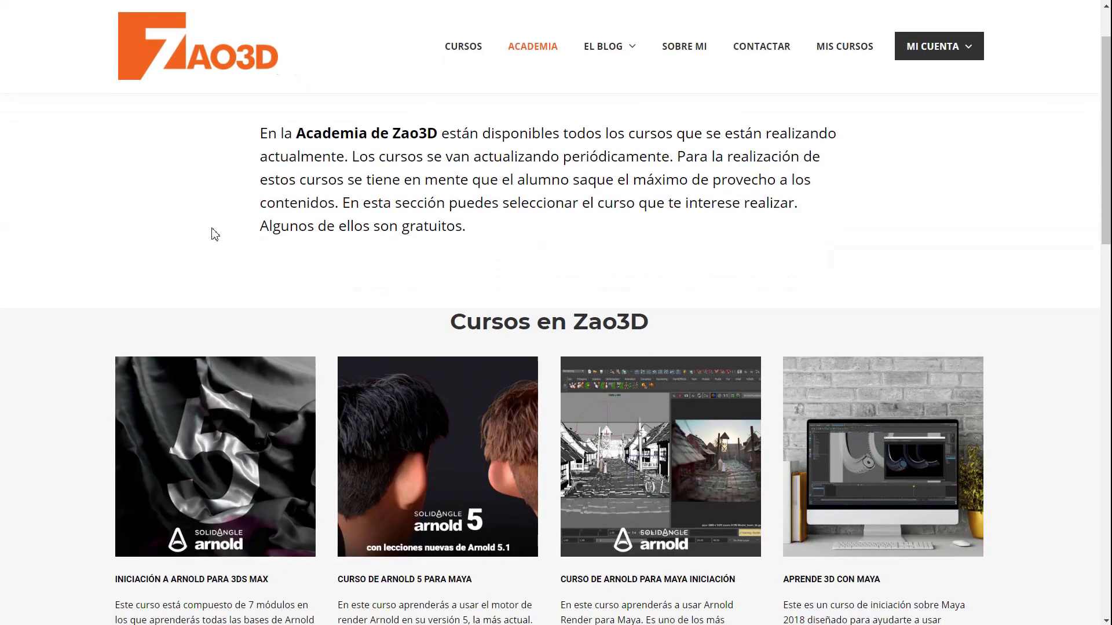
scroll(162, 228, down, 1)
scroll(181, 220, down, 1)
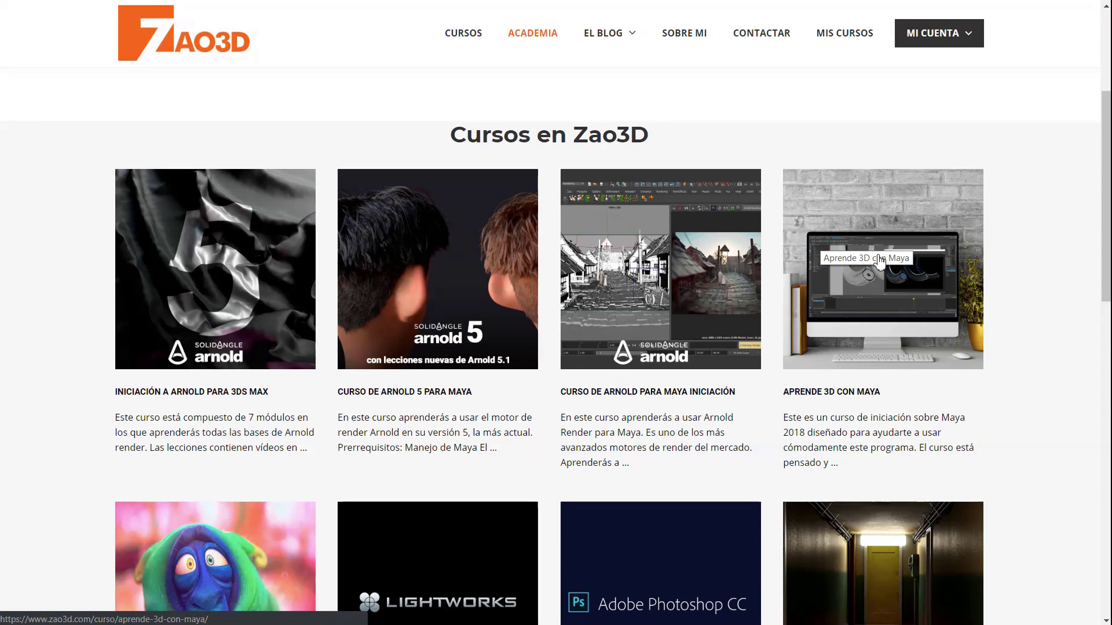
scroll(720, 286, down, 3)
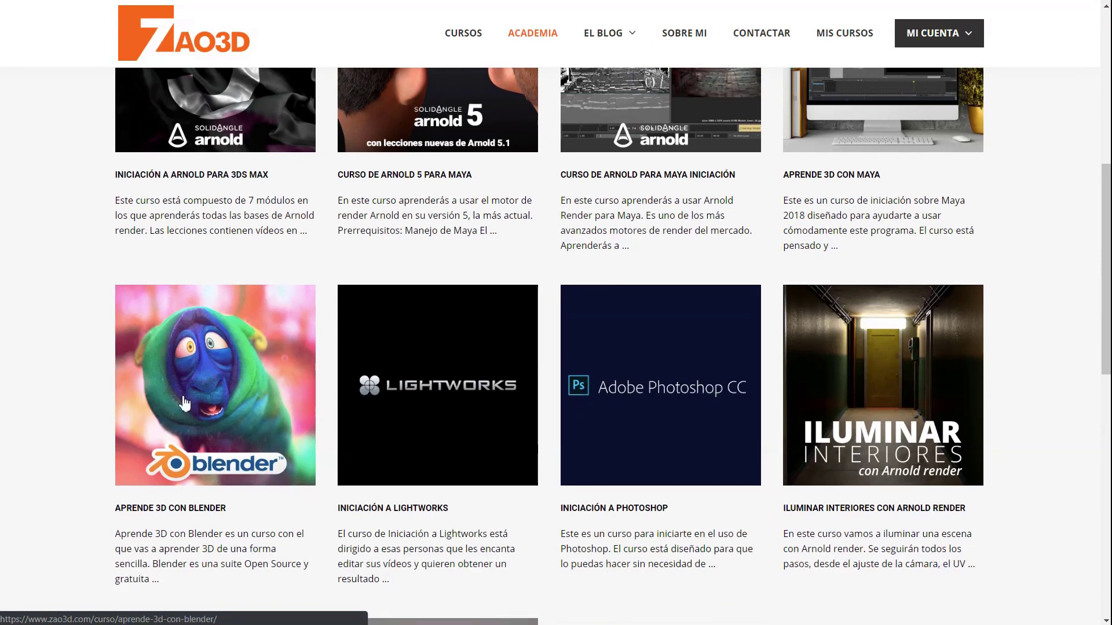
scroll(176, 393, down, 1)
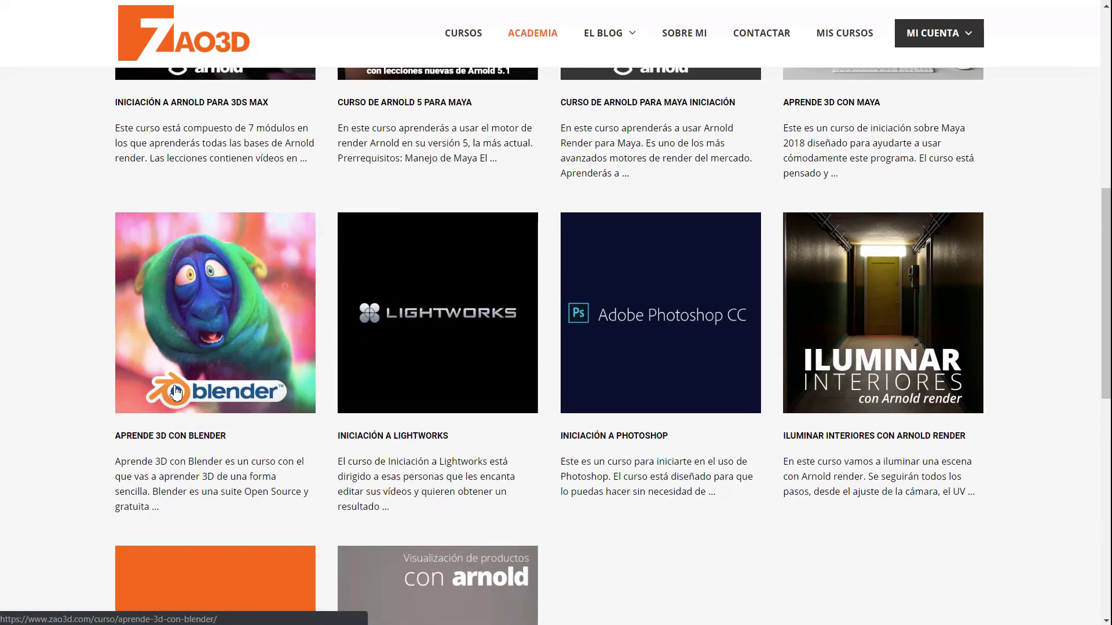
scroll(176, 393, up, 1)
scroll(176, 393, up, 1)
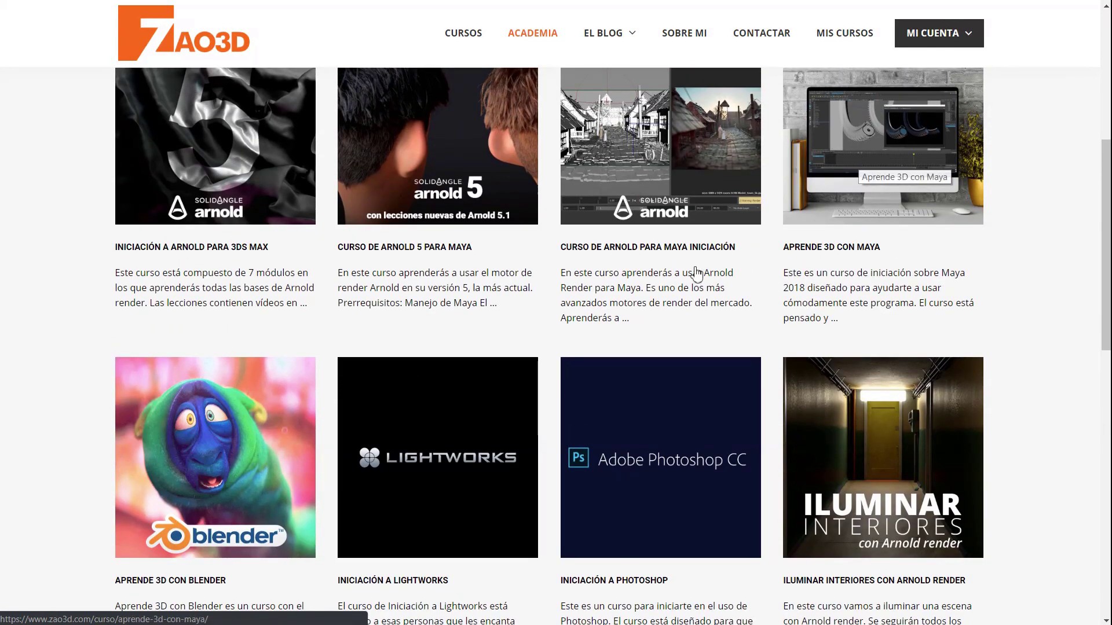
scroll(402, 385, down, 2)
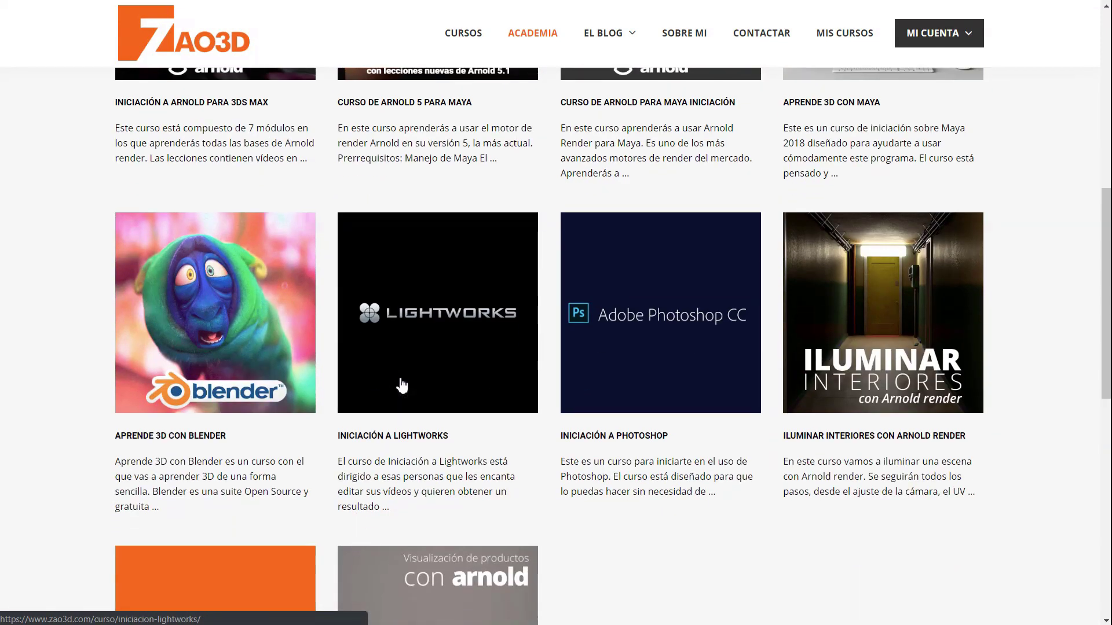
scroll(646, 336, down, 1)
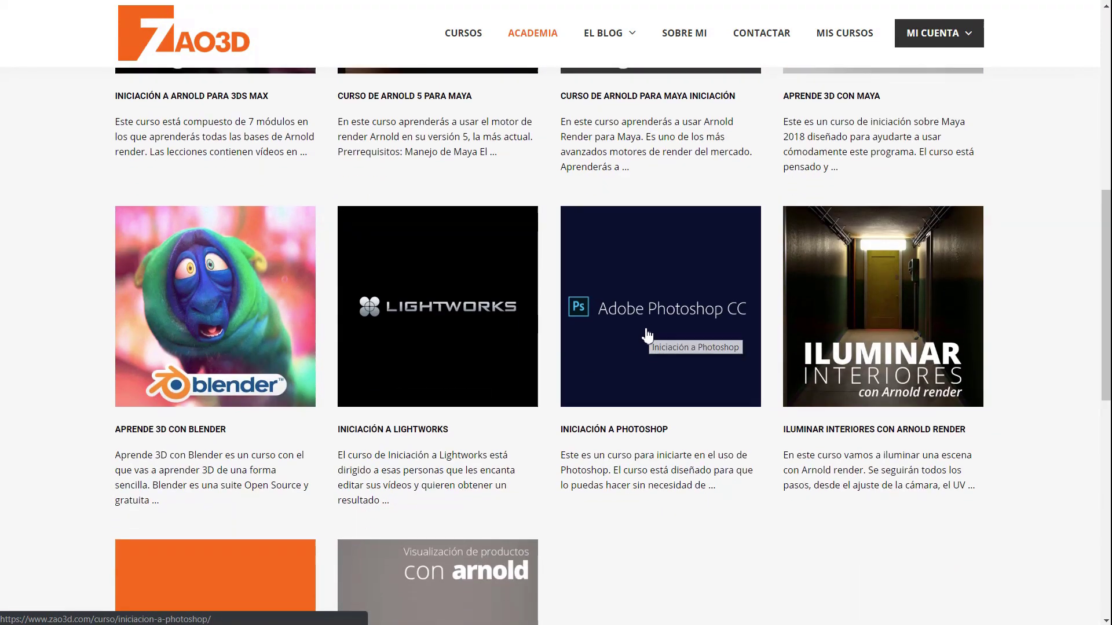
scroll(647, 336, down, 1)
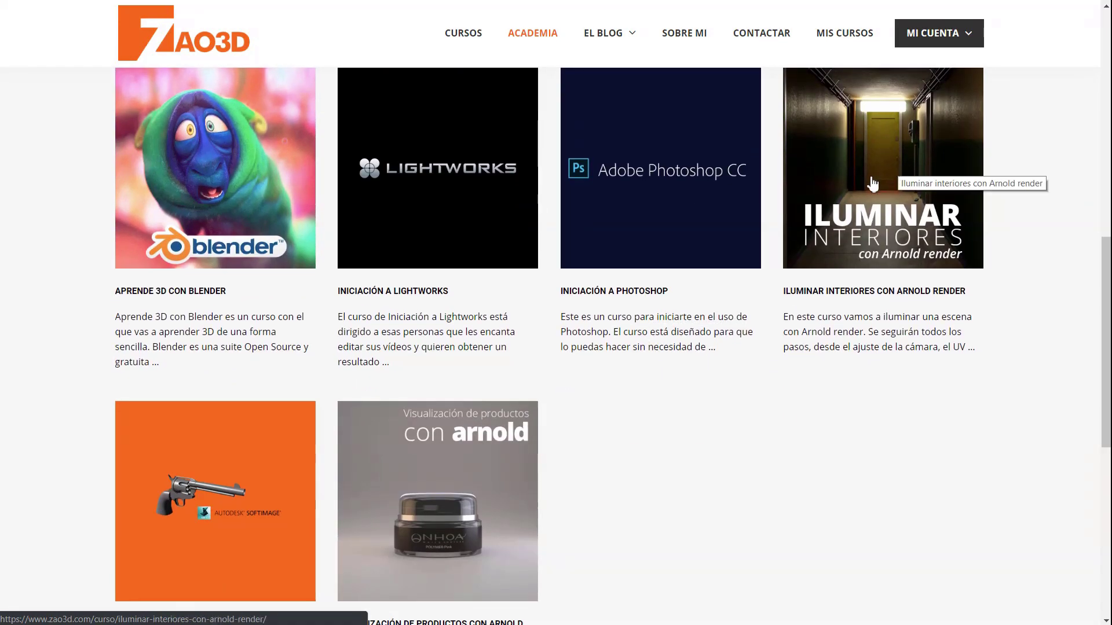
scroll(873, 185, down, 1)
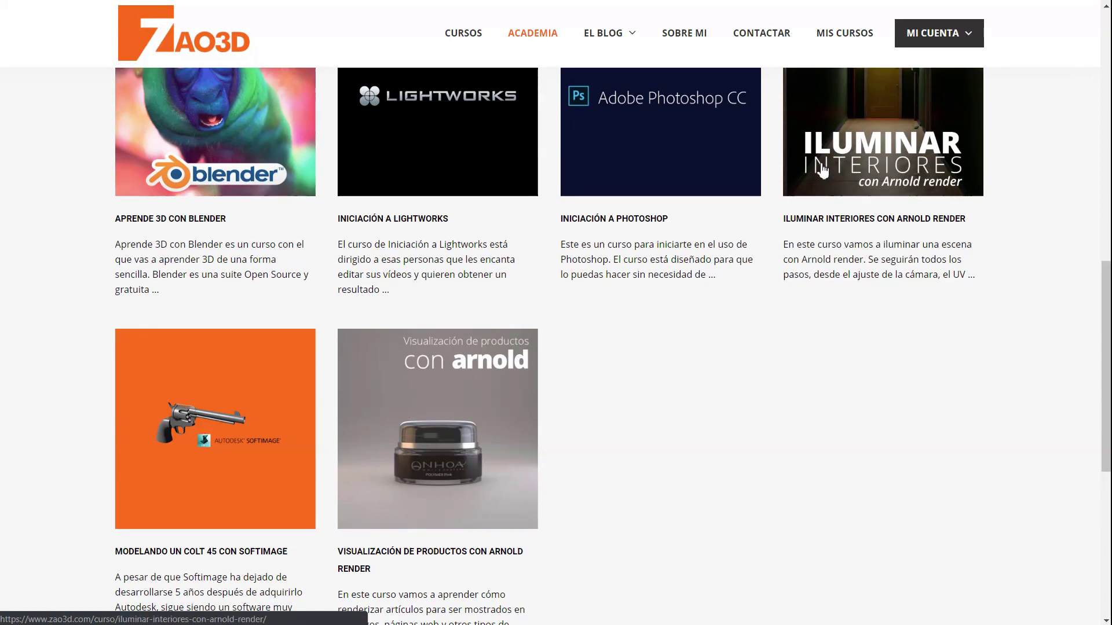
scroll(822, 171, up, 1)
scroll(822, 171, up, 1)
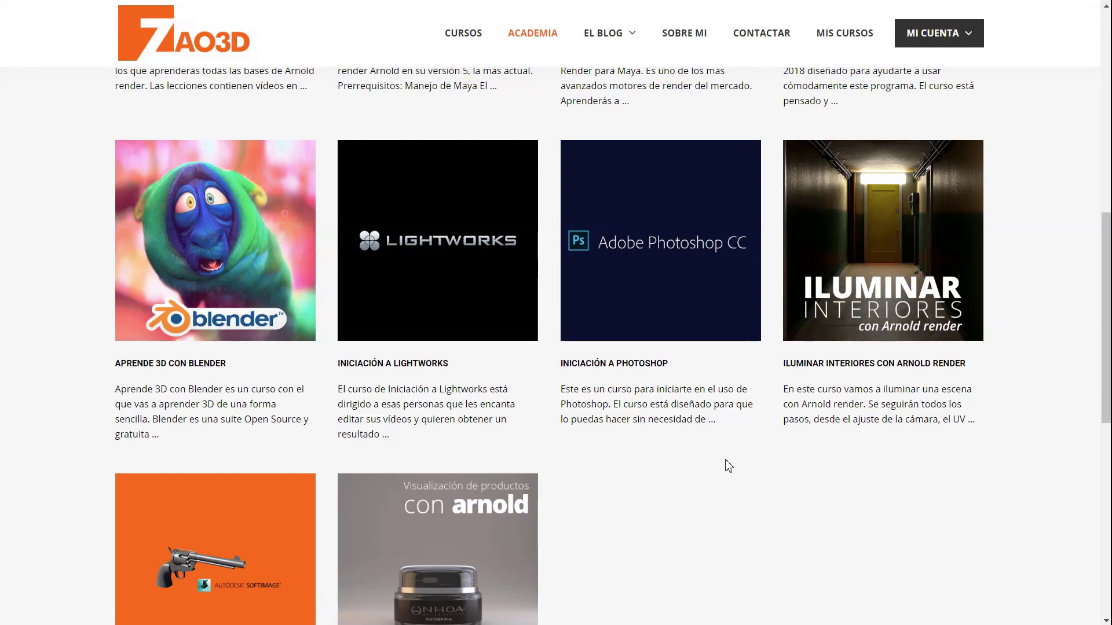
scroll(728, 466, up, 1)
scroll(728, 468, up, 3)
scroll(729, 470, up, 1)
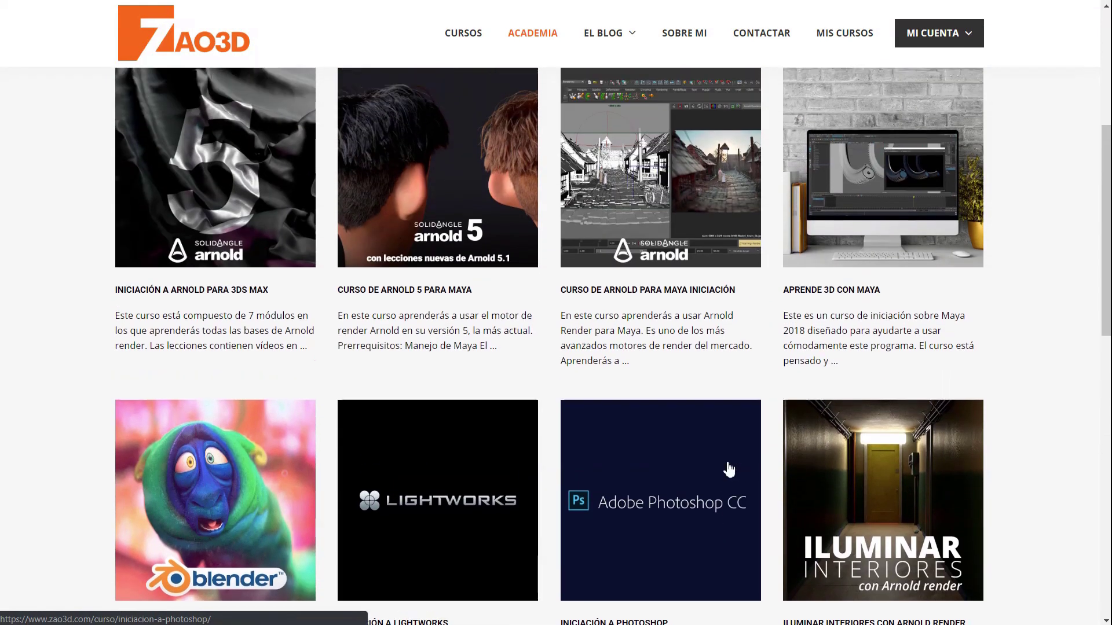
scroll(728, 469, up, 2)
scroll(707, 417, up, 3)
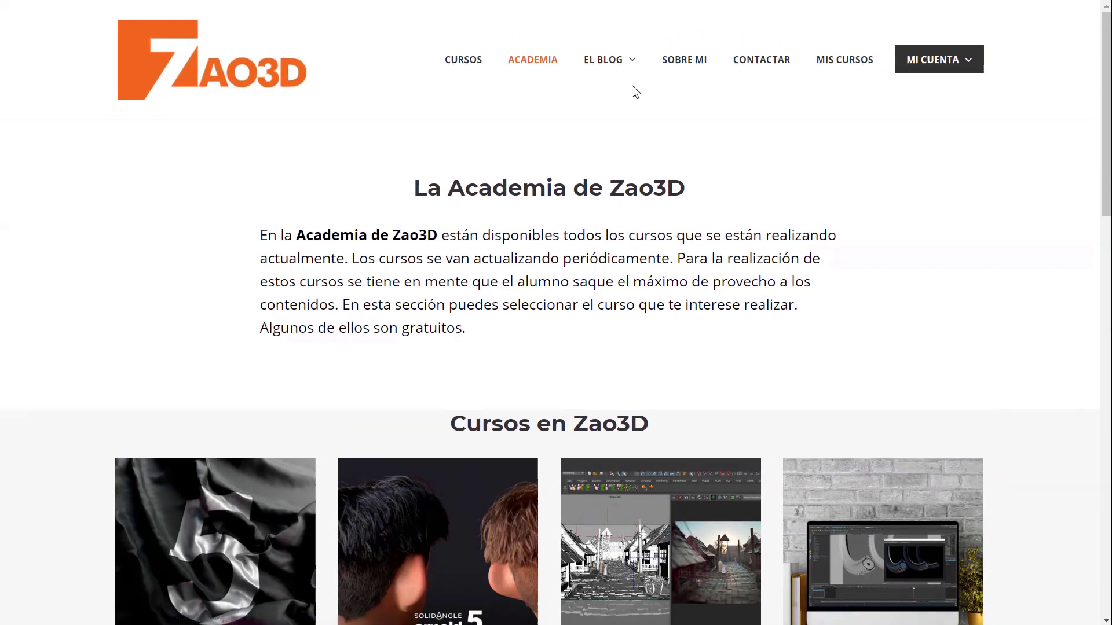
Step: Open EL BLOG and scroll to the '¿Qué es Cryptomatte?' post
mouse_move(608, 60)
click(615, 66)
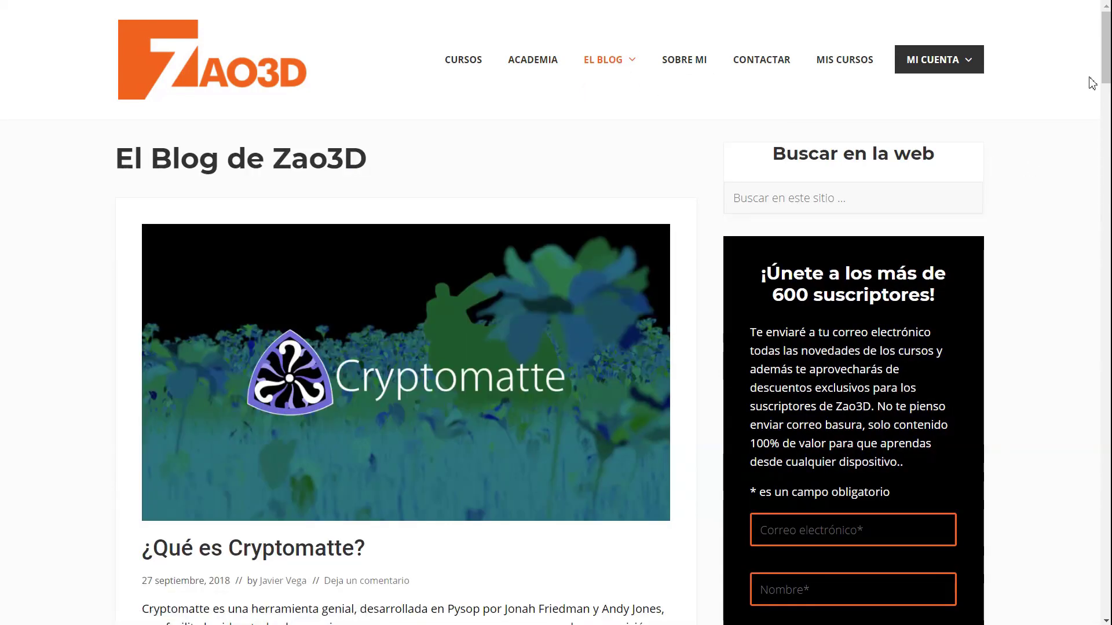
drag(1107, 60, 1107, 71)
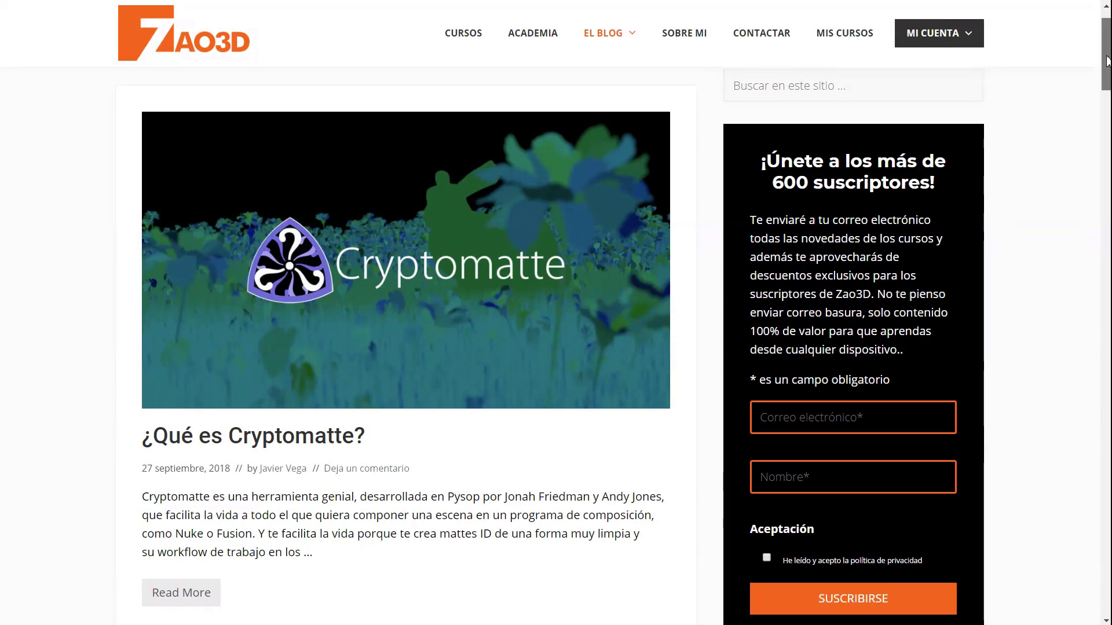
drag(1107, 61, 1107, 64)
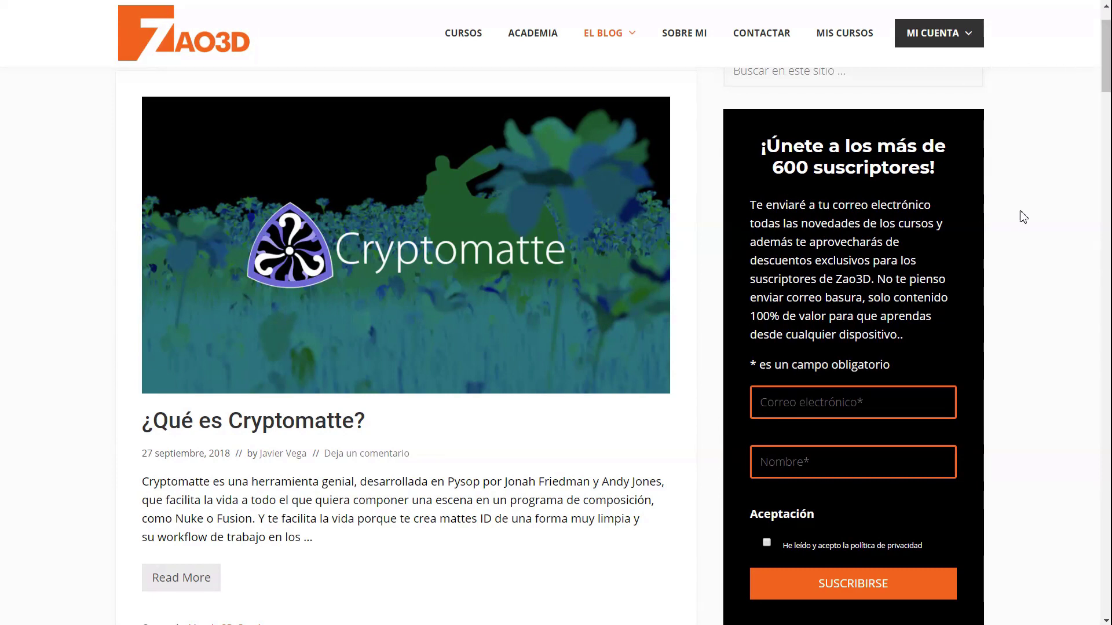
scroll(1106, 65, down, 1)
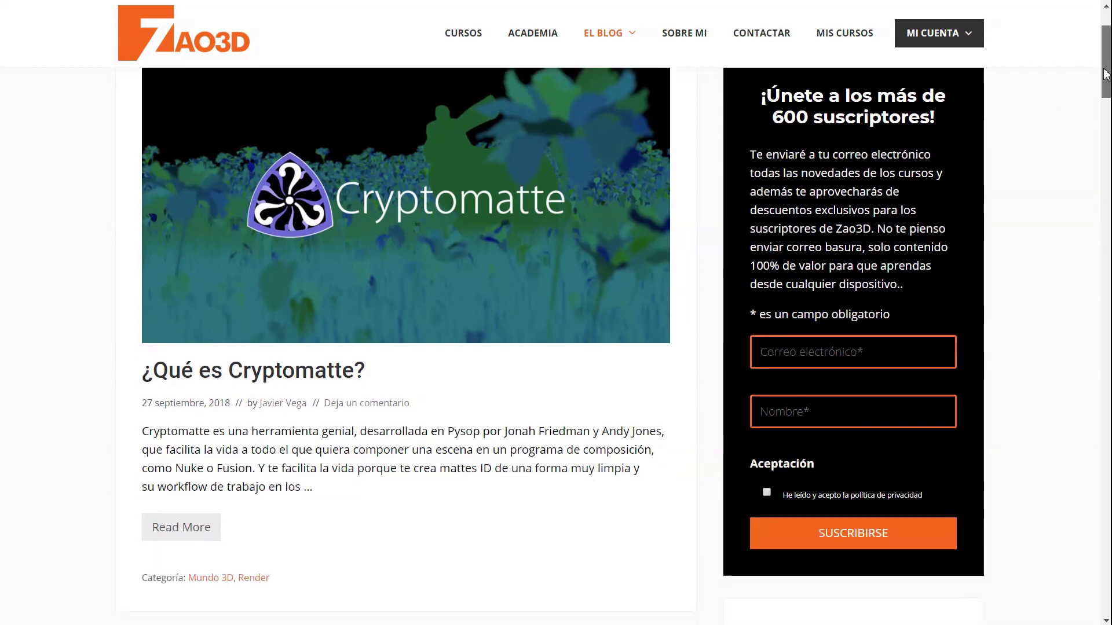
scroll(1106, 65, up, 2)
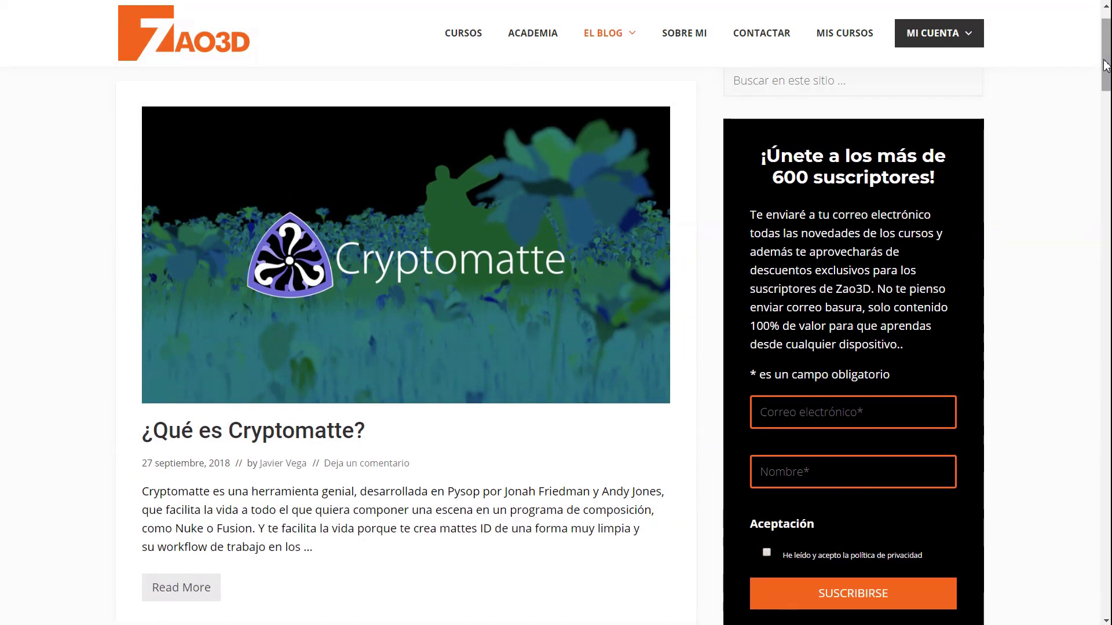